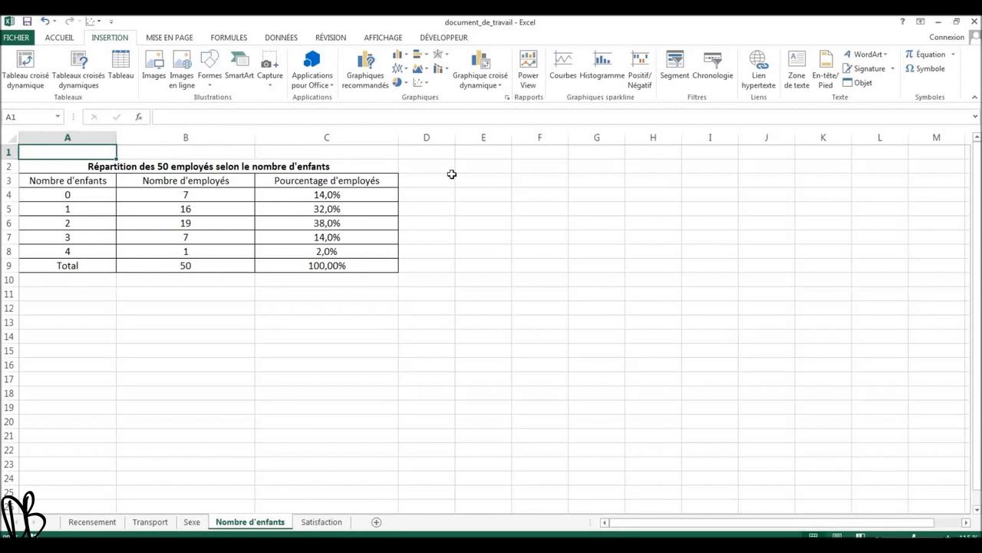
Step: Insert a 2D clustered column chart from the percentages in C4:C8 and place it beside the table, starting at column D
left_click_drag(342, 196, 343, 251)
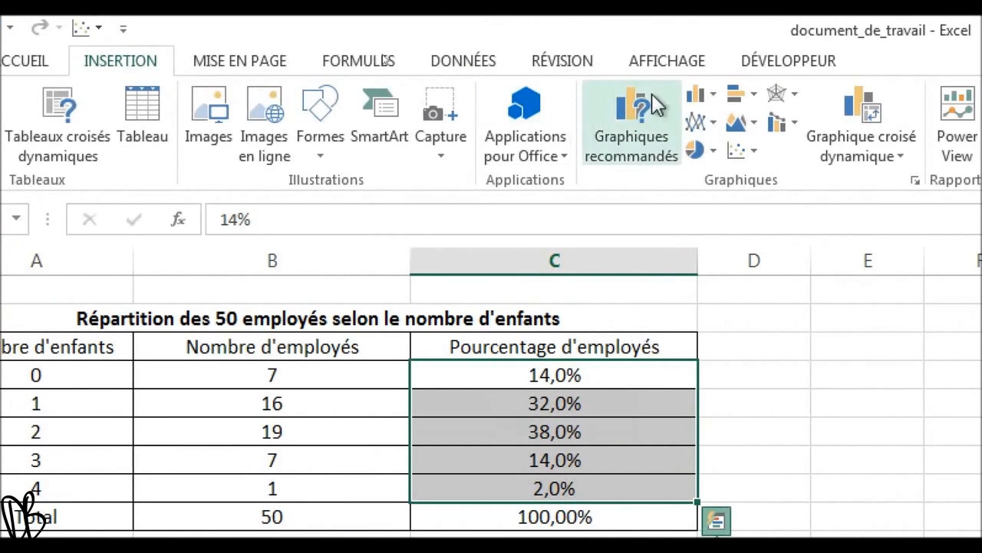
left_click(713, 98)
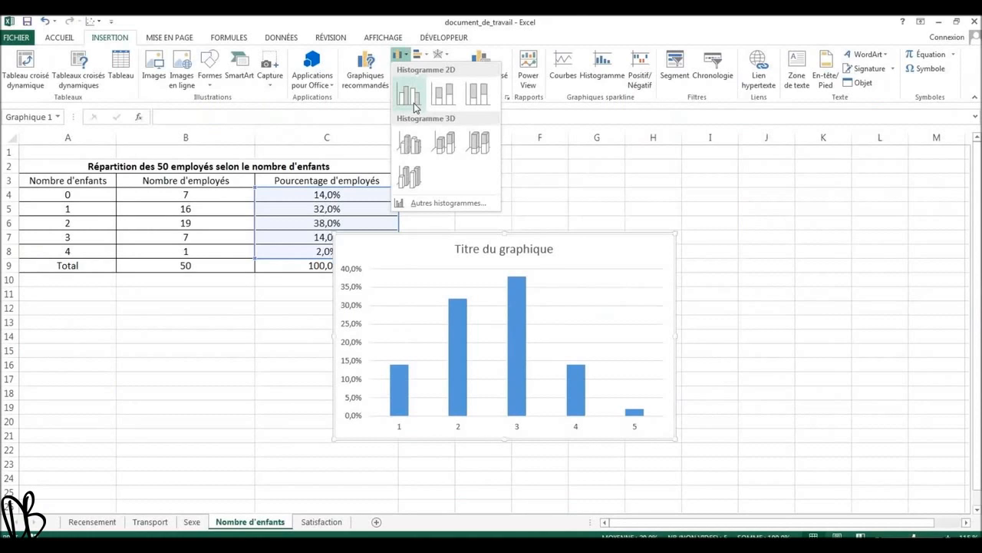
left_click(414, 108)
left_click_drag(614, 249, 692, 195)
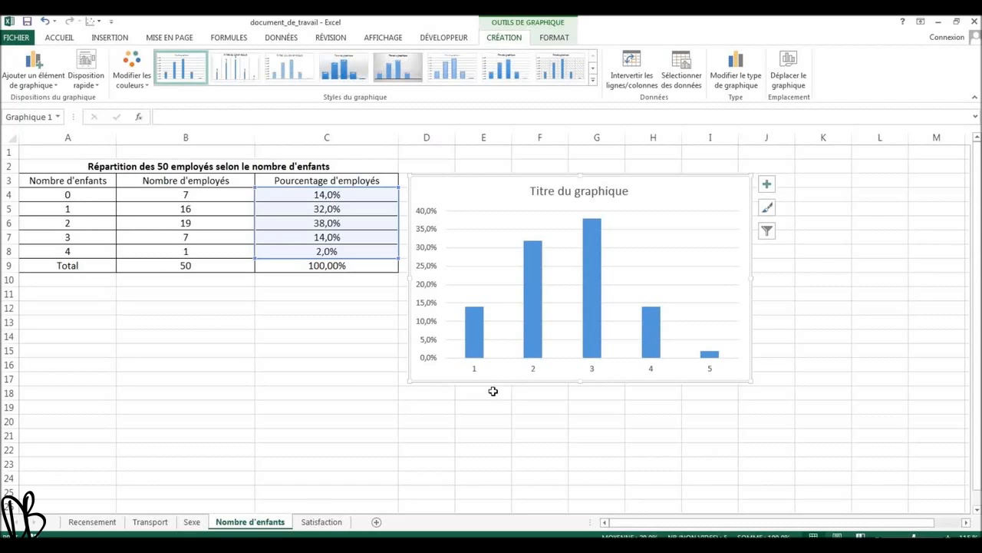
Step: Set the chart's horizontal axis labels to the numbers of children in A4:A8
left_click(767, 231)
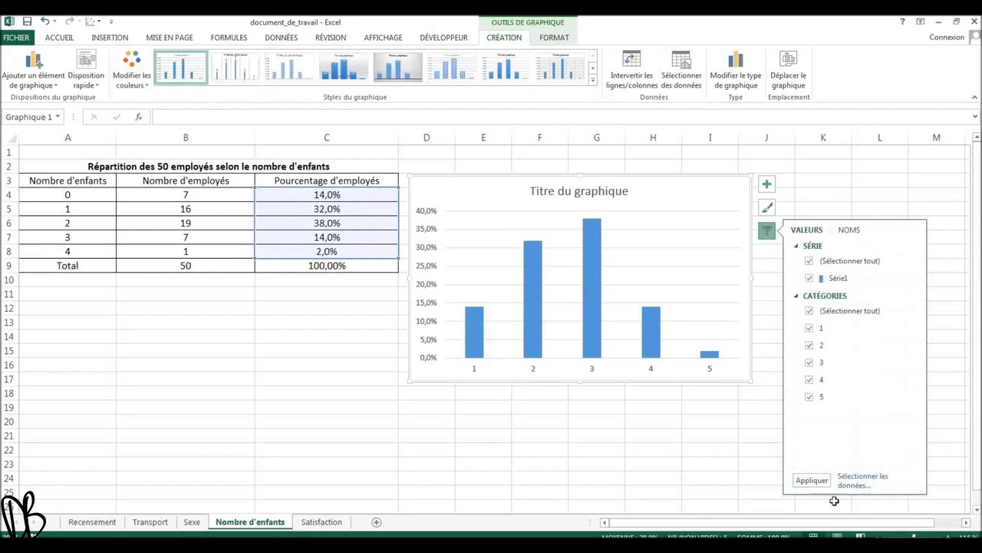
left_click(858, 484)
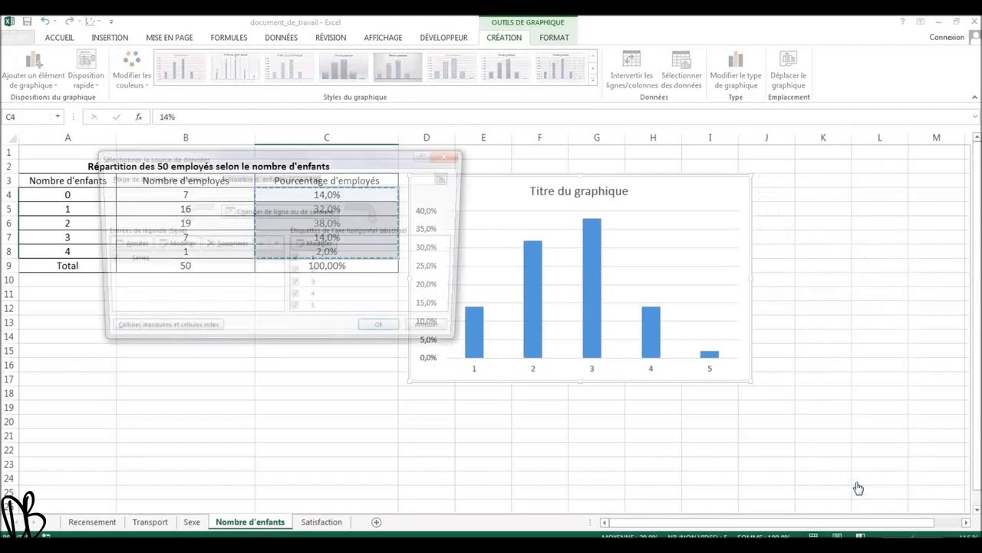
left_click_drag(372, 160, 695, 158)
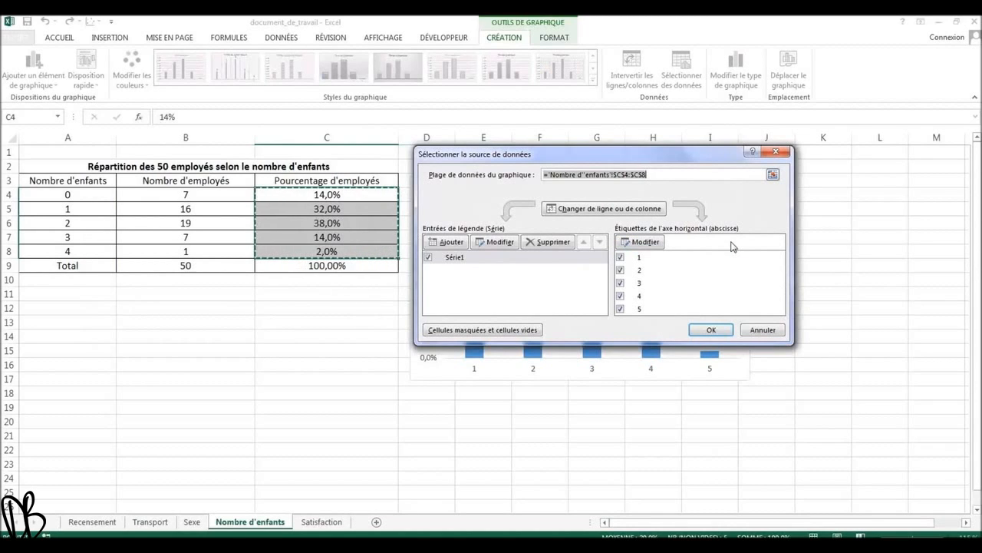
mouse_move(744, 224)
left_mouse_down()
mouse_move(679, 217)
mouse_move(605, 230)
mouse_move(711, 254)
mouse_move(756, 233)
left_mouse_up()
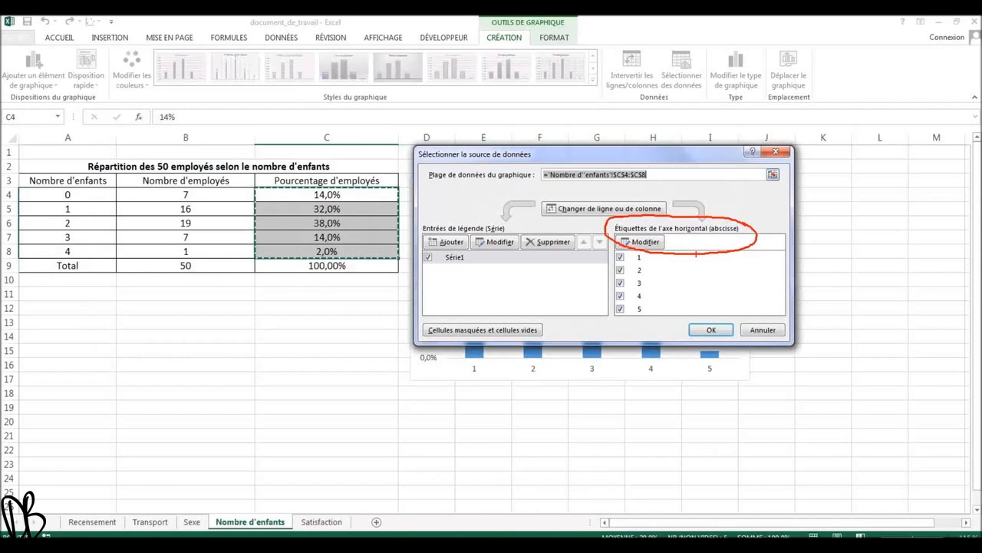
key("Escape")
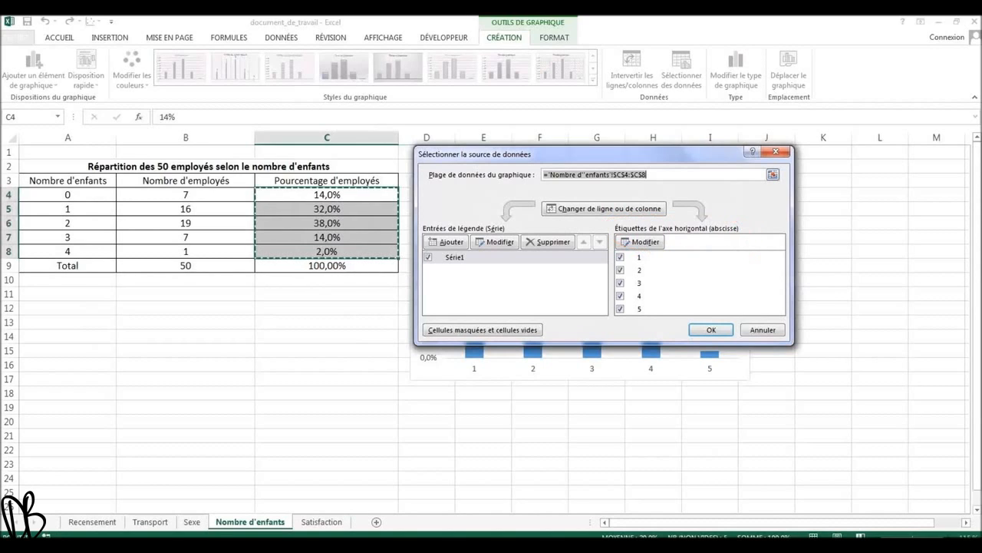
left_click(643, 243)
left_click_drag(341, 222, 588, 193)
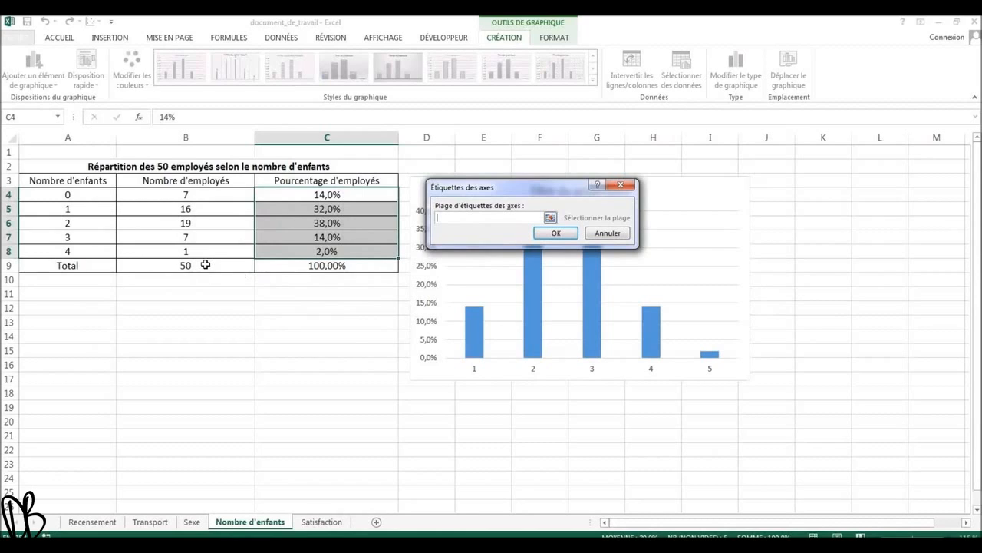
left_click(72, 194)
left_click_drag(71, 194, 71, 249)
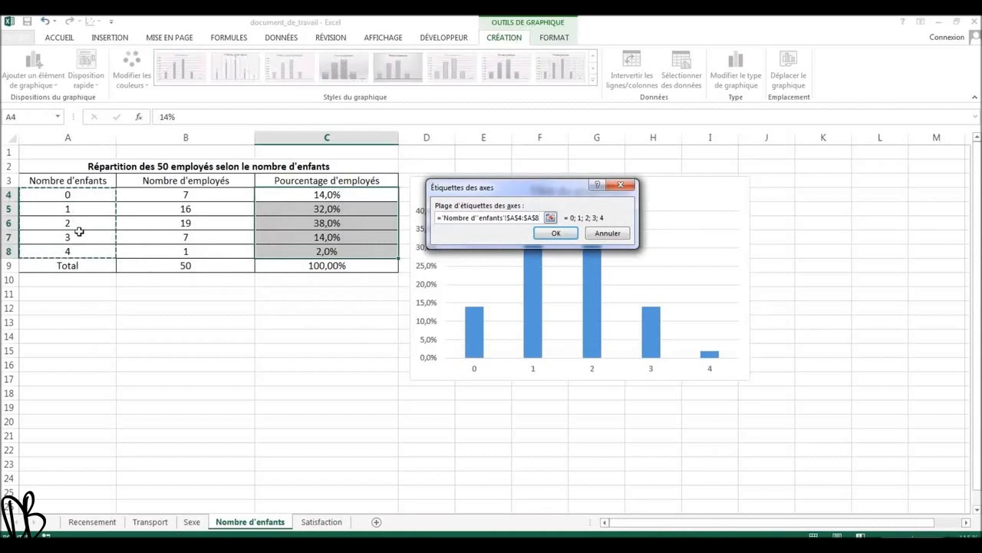
left_click(556, 234)
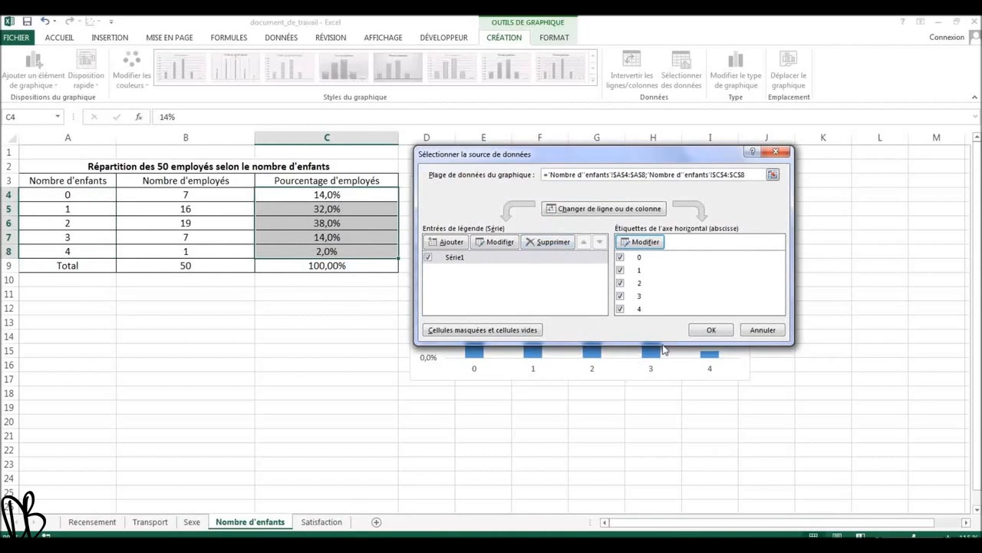
left_click(712, 330)
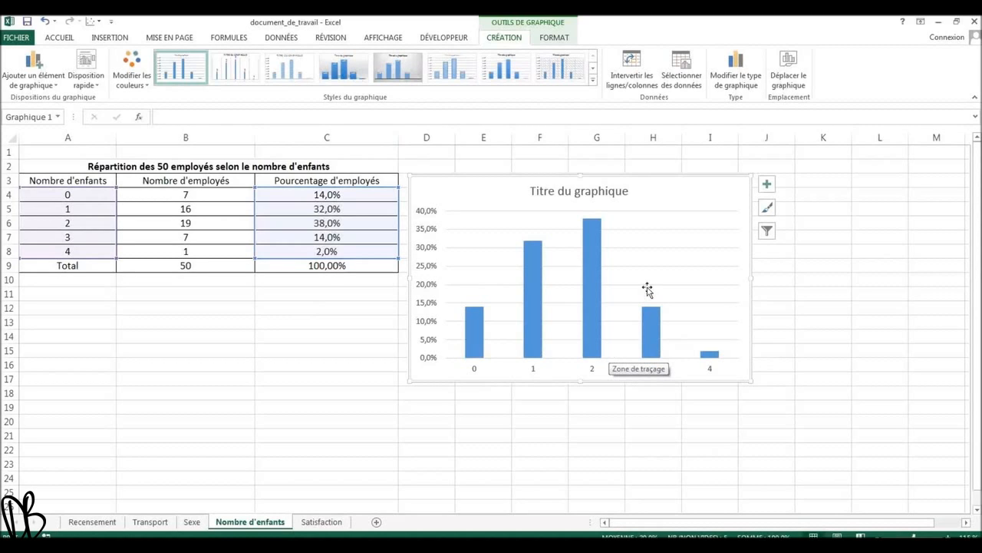
Step: Recolour the chart's columns orange with the third multicolour palette, the one starting with orange, yellow and green
left_click(767, 210)
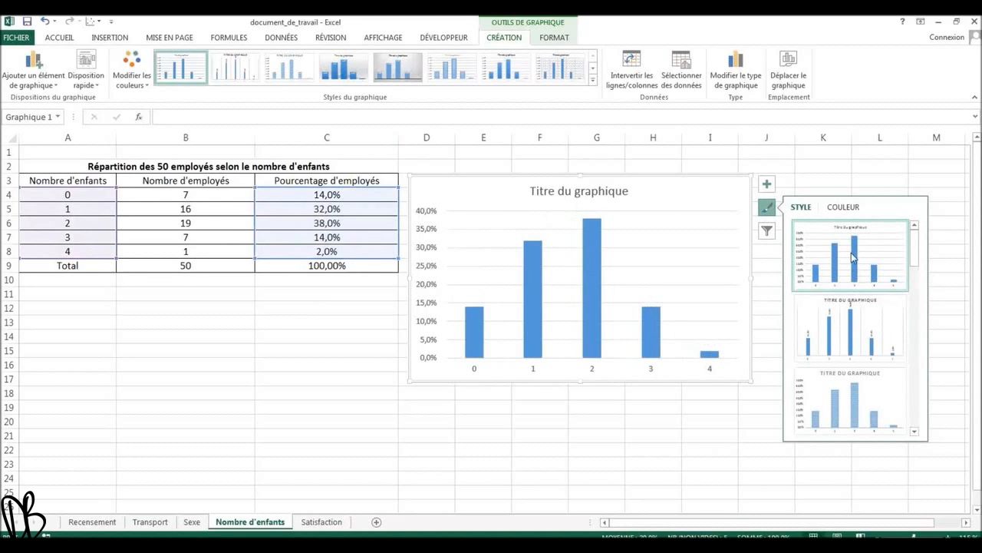
left_click(848, 208)
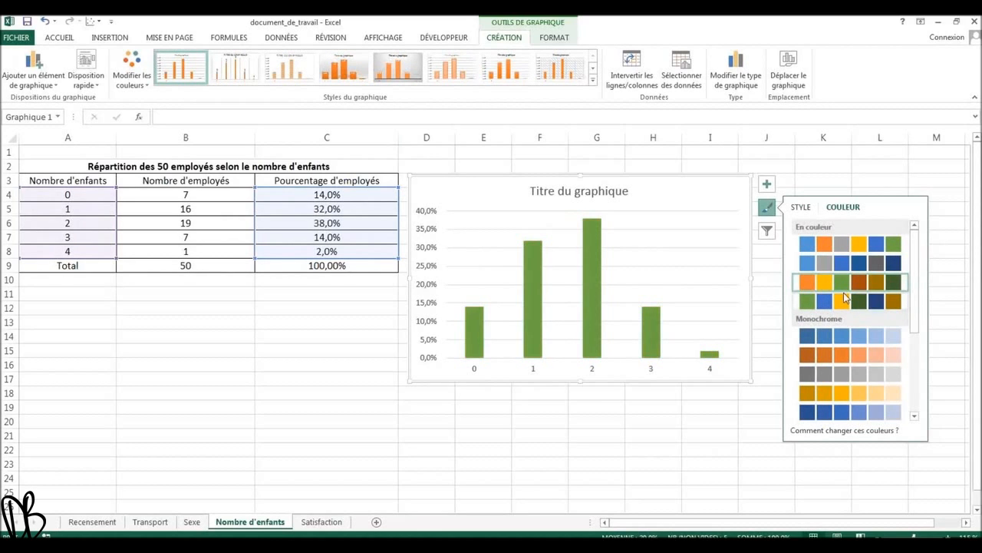
left_click(844, 285)
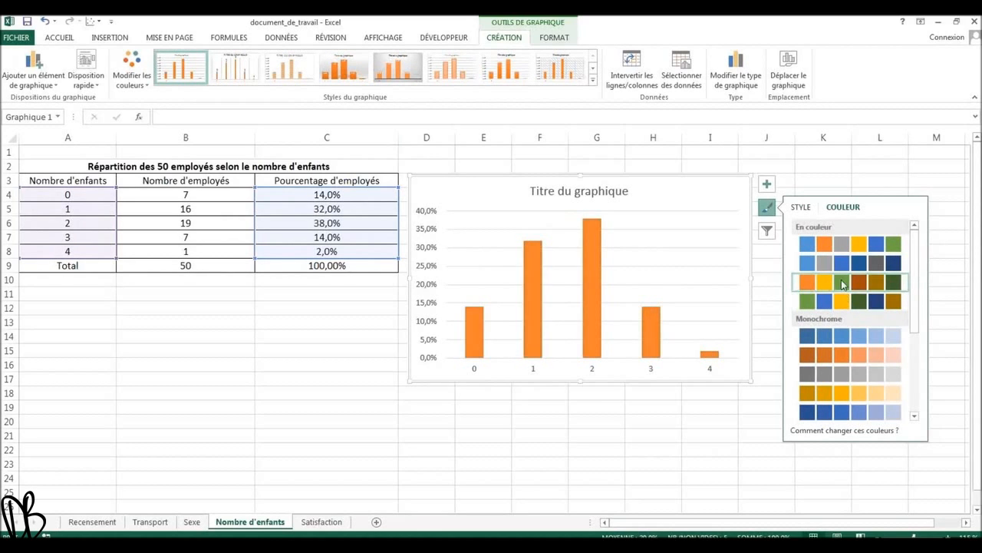
Step: Add axis titles to the column chart and remove its gridlines
left_click(768, 187)
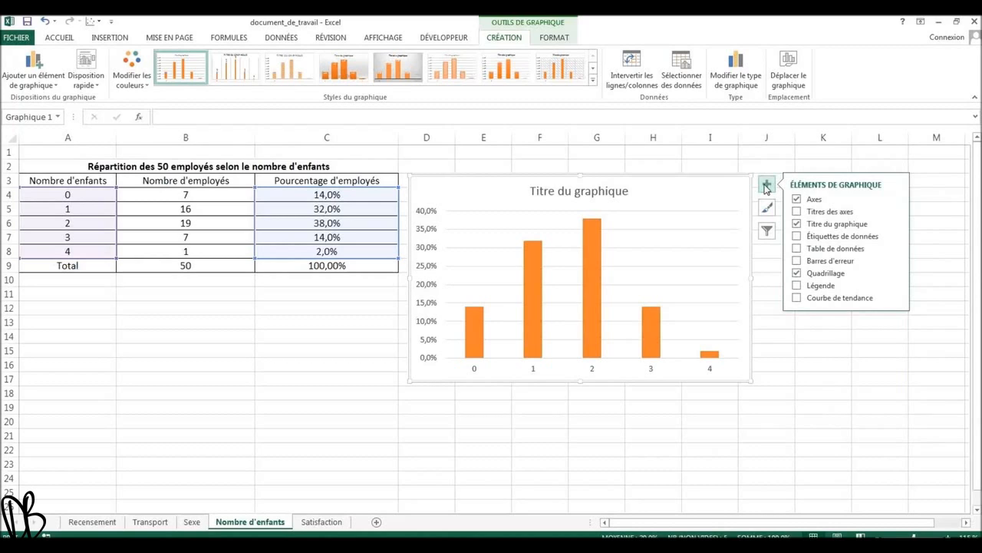
left_click(804, 212)
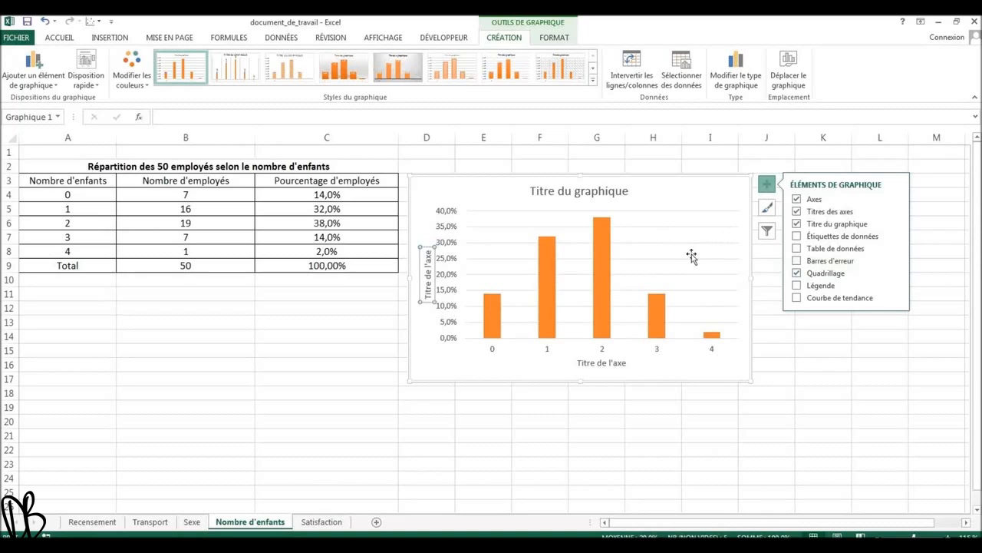
left_click(797, 274)
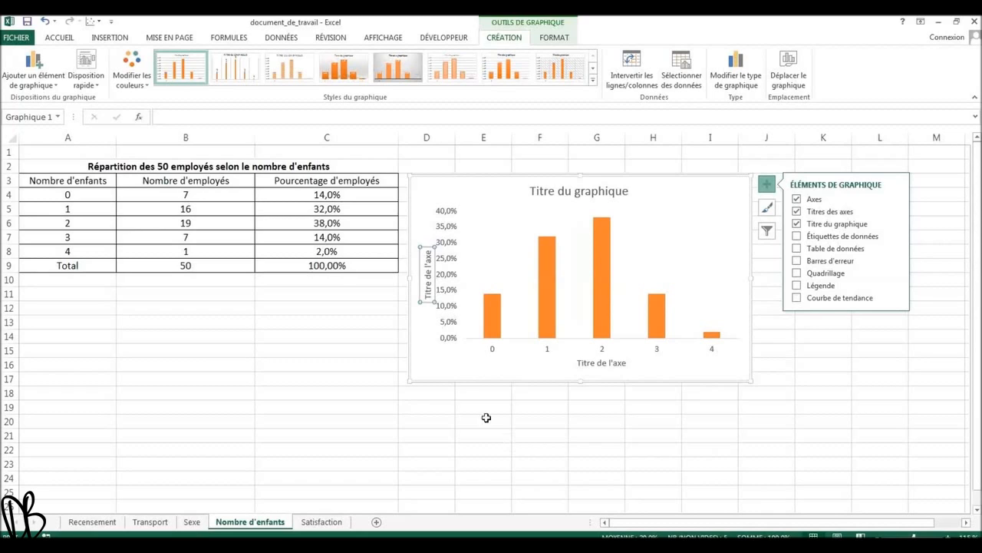
left_click(460, 368)
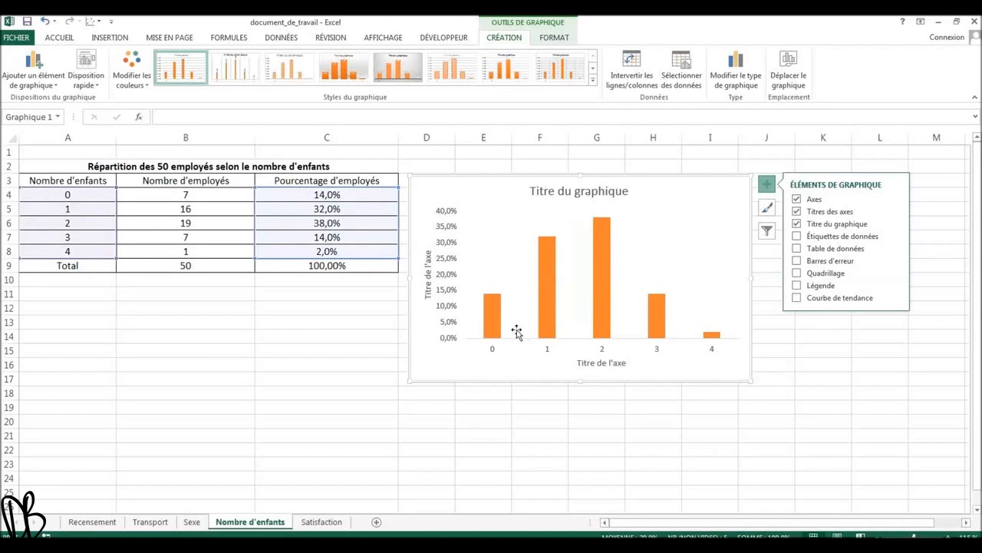
Step: Link the chart title to the table heading in A2:C2 with the formula ='Nombre d''enfants'!$A$2:$C$2
left_click(602, 363)
left_click(584, 193)
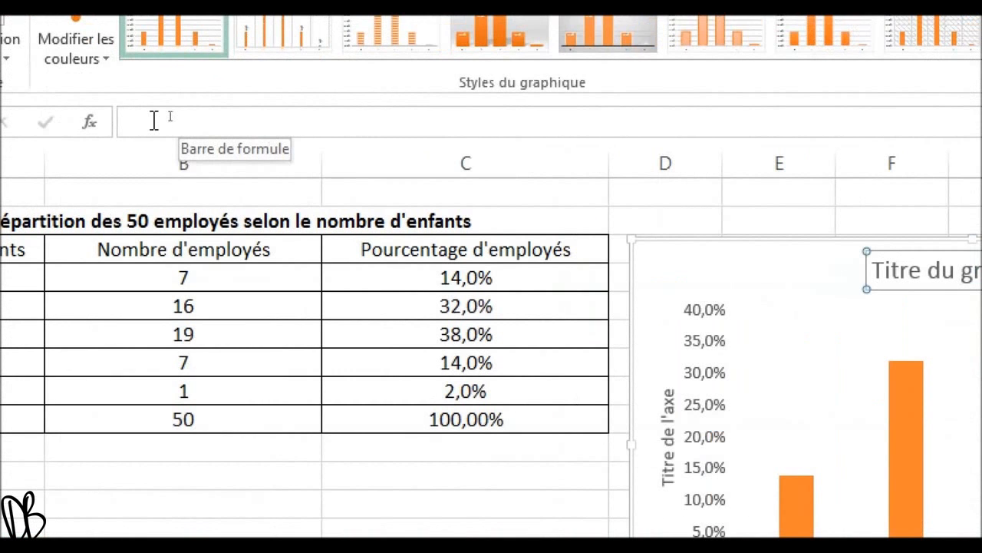
left_click(169, 116)
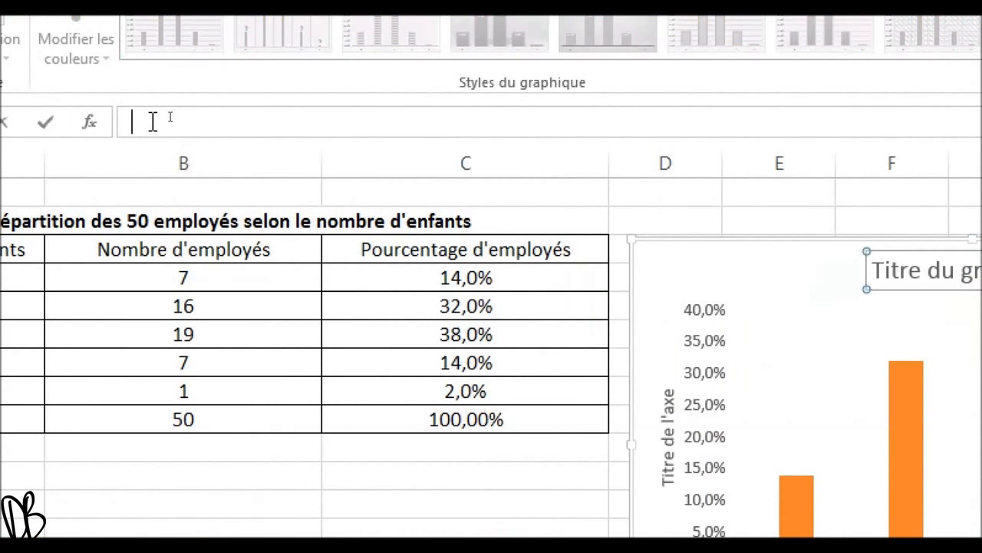
type("=")
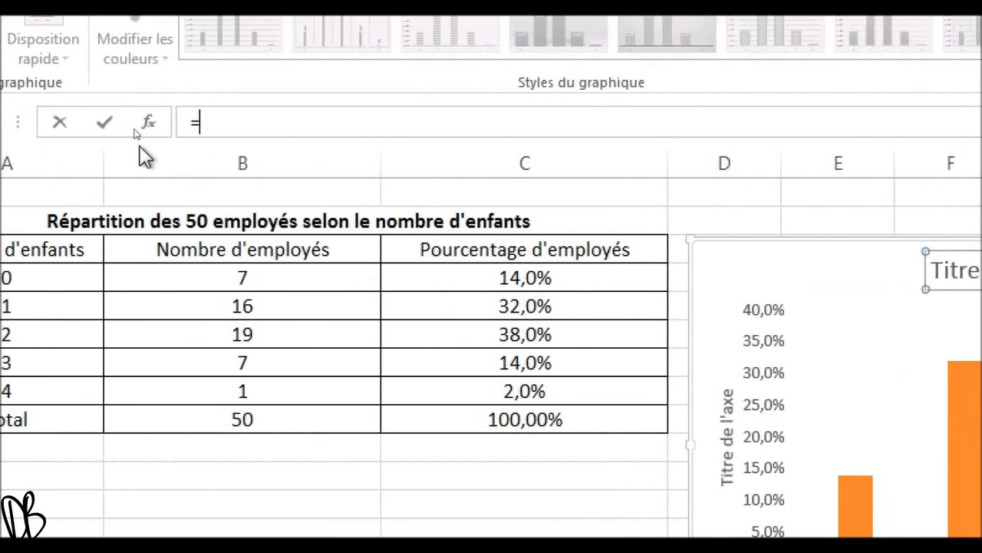
left_click(219, 223)
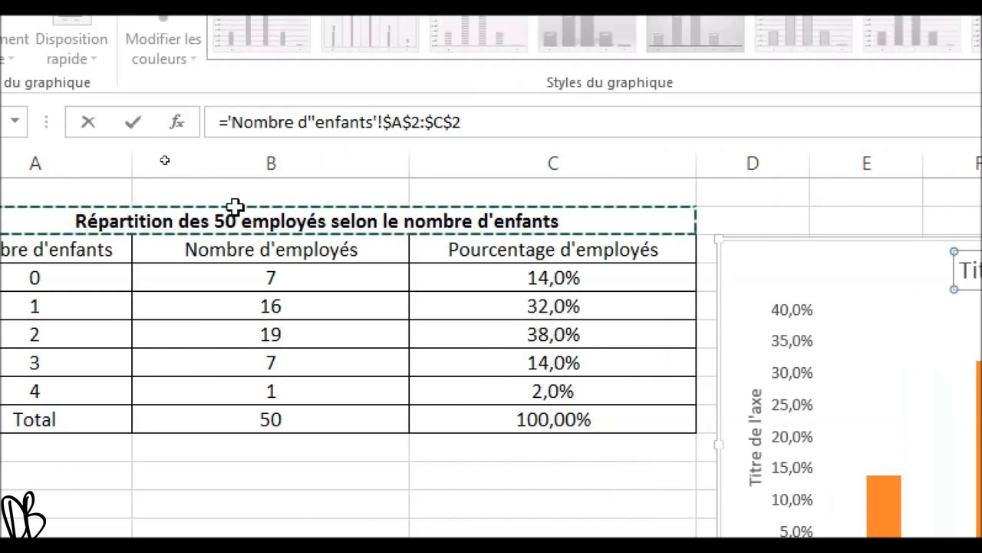
left_click(247, 149)
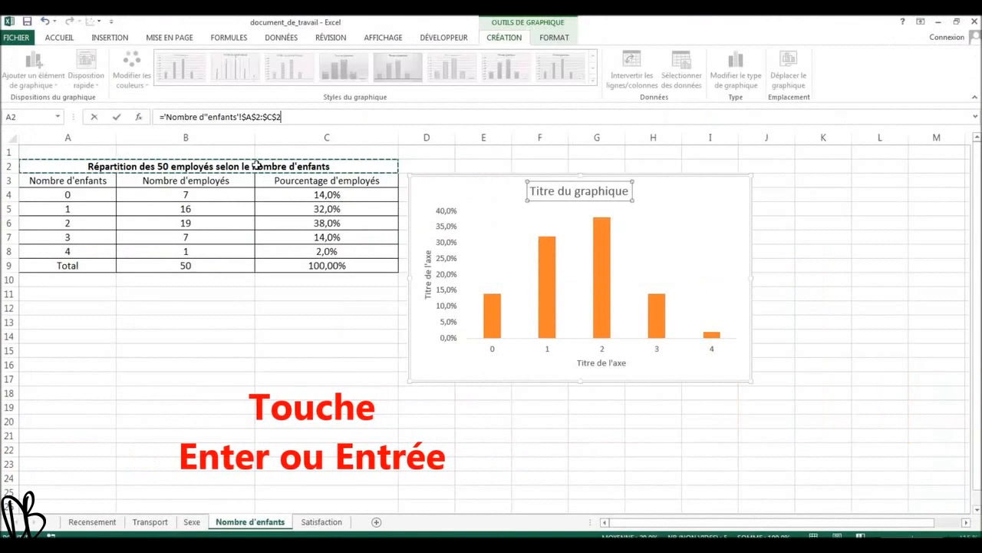
key("Return")
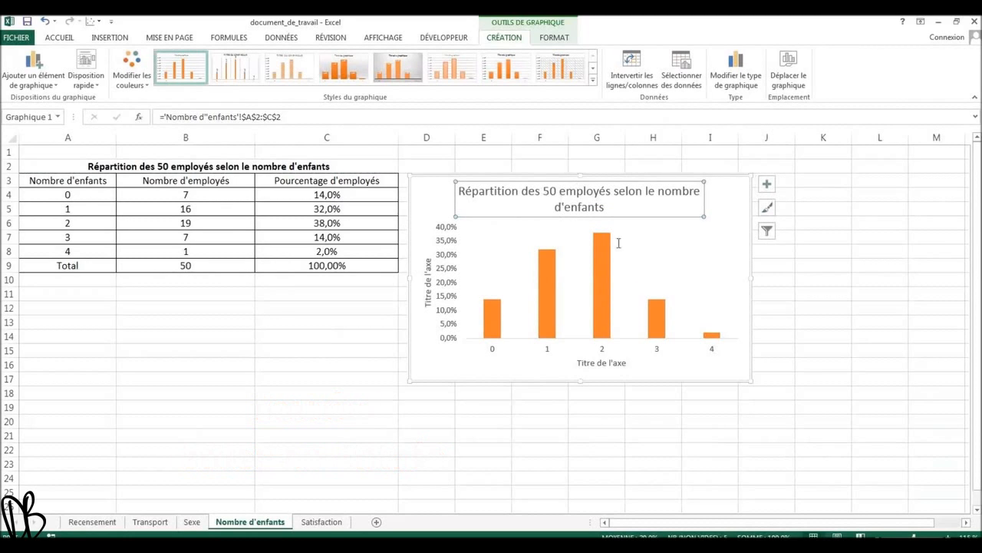
Step: Set the chart title's font size to 11
left_click(442, 212)
left_click(475, 201)
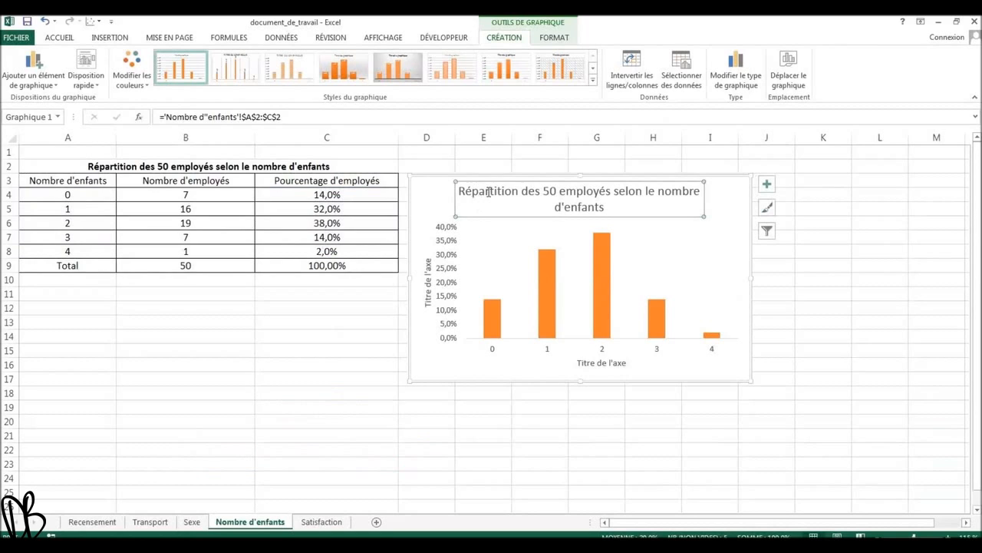
left_click(61, 39)
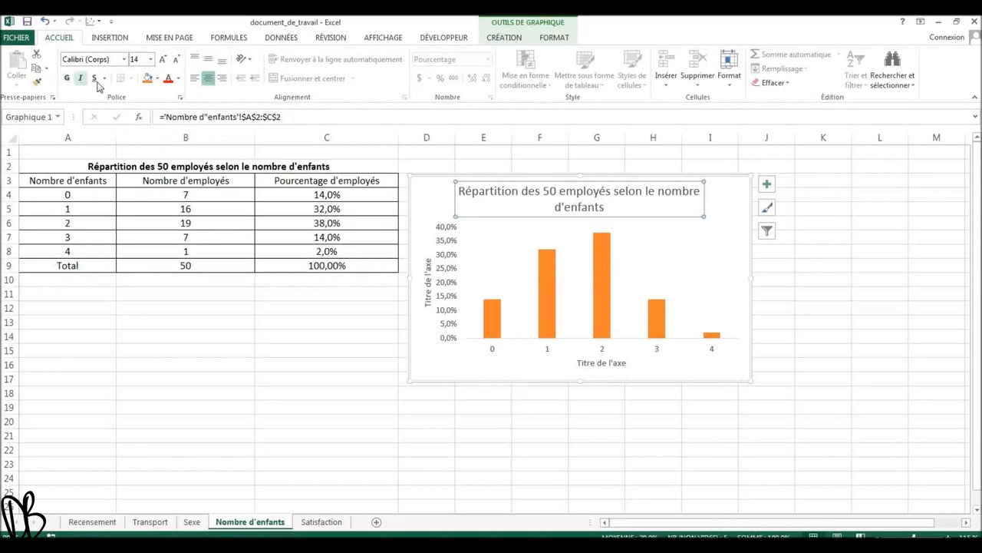
left_click(151, 61)
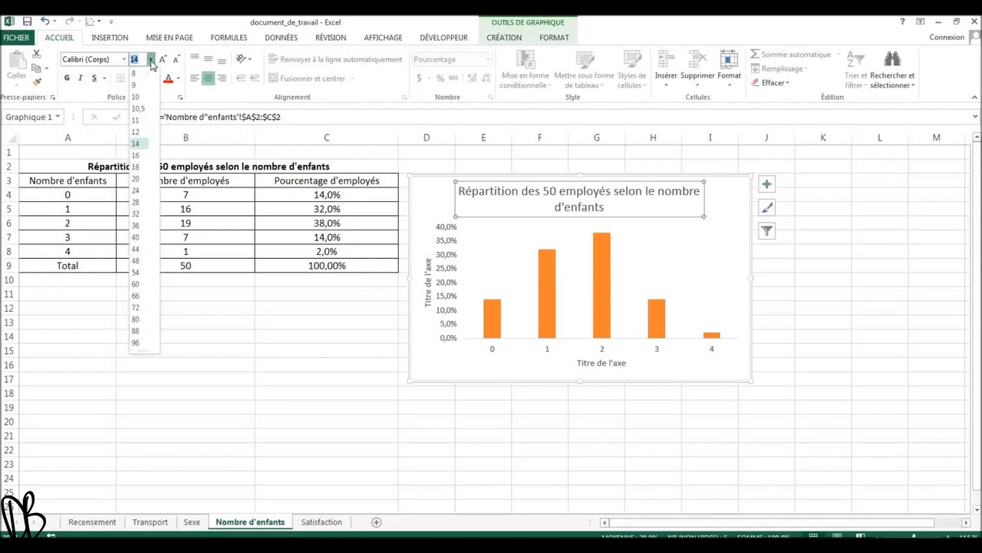
left_click(137, 121)
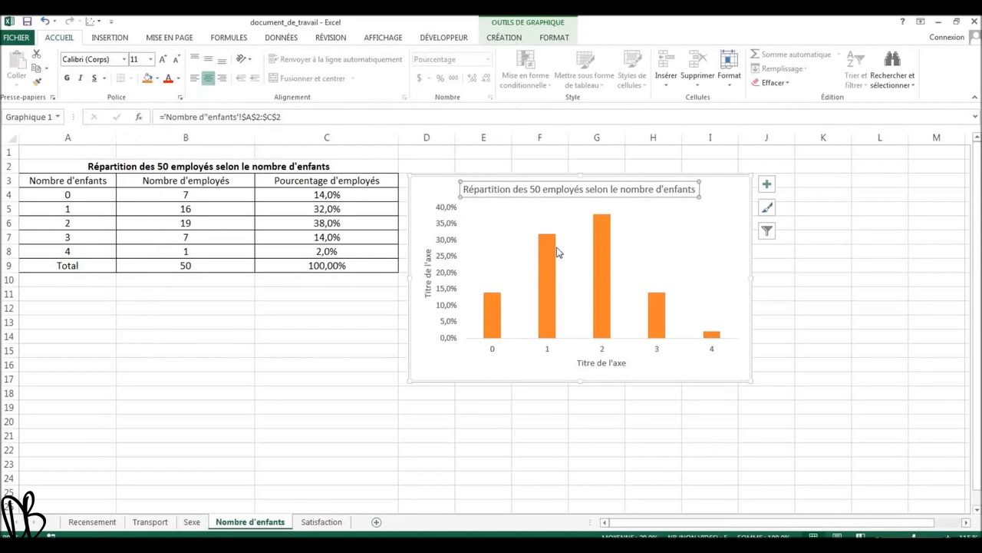
left_click(729, 198)
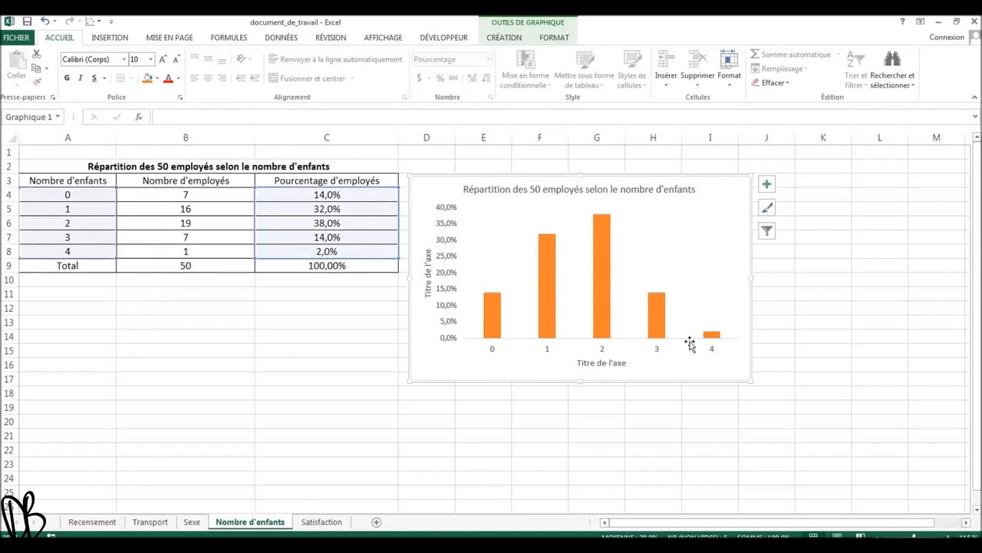
Step: Link the horizontal axis title to the "Nombre d'enfants" header with the formula ='Nombre d''enfants'!$A$3
left_click(610, 363)
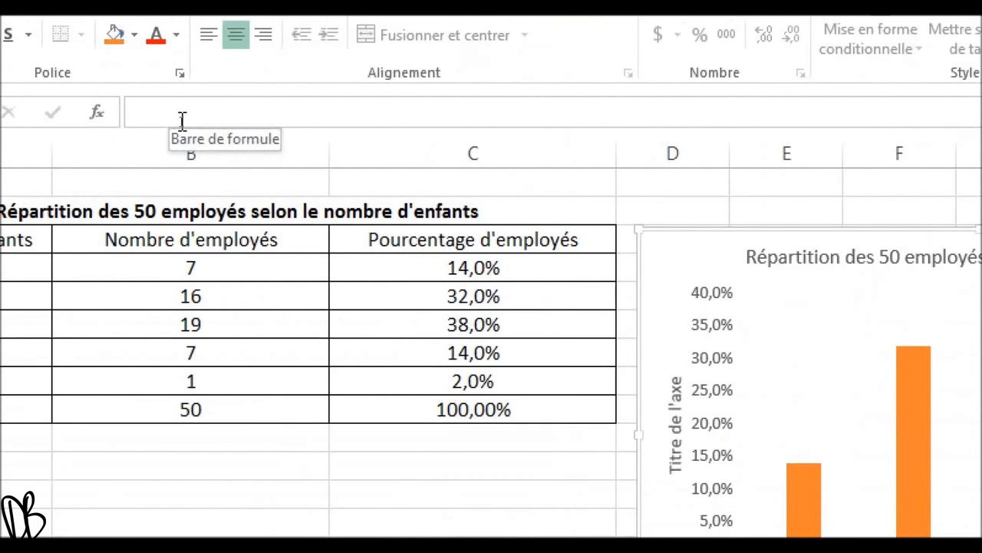
left_click(181, 118)
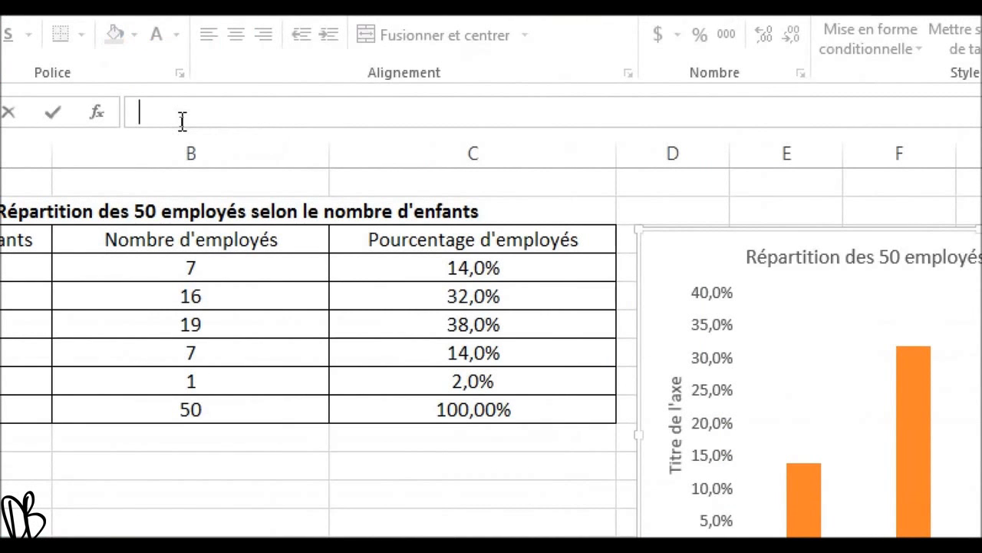
type("=")
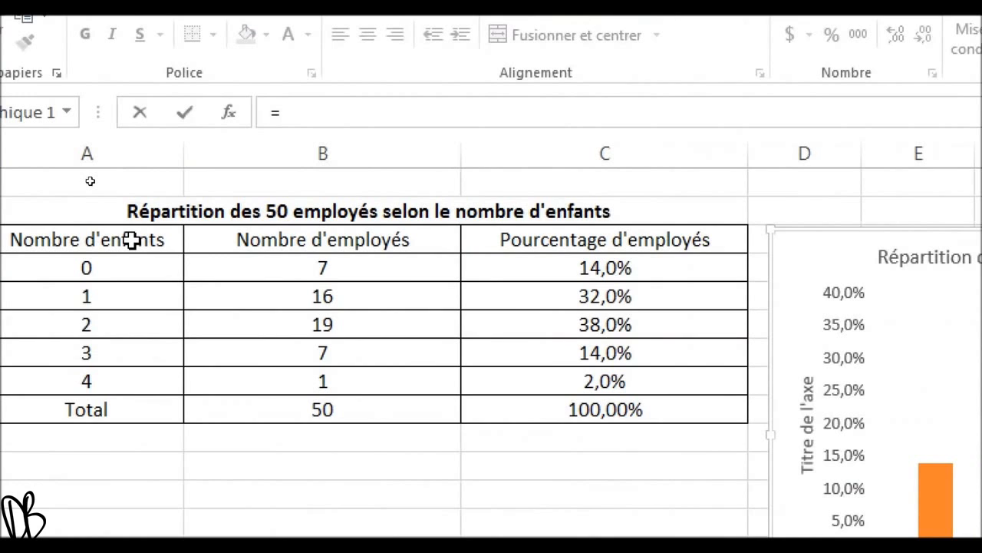
left_click(132, 240)
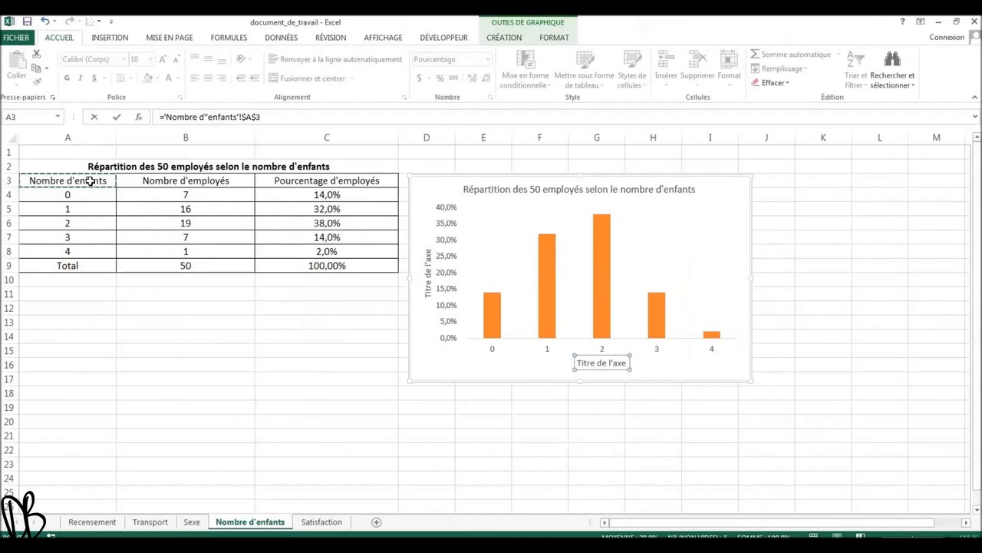
key("Return")
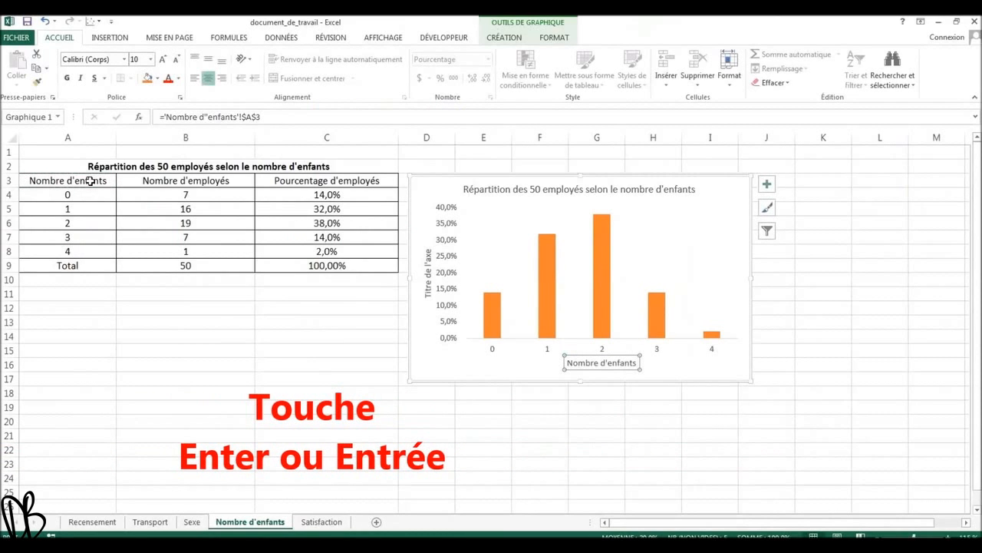
Step: Link the vertical axis title to the "Pourcentage d'employés" header with the formula ='Nombre d''enfants'!$C$3
left_click(429, 290)
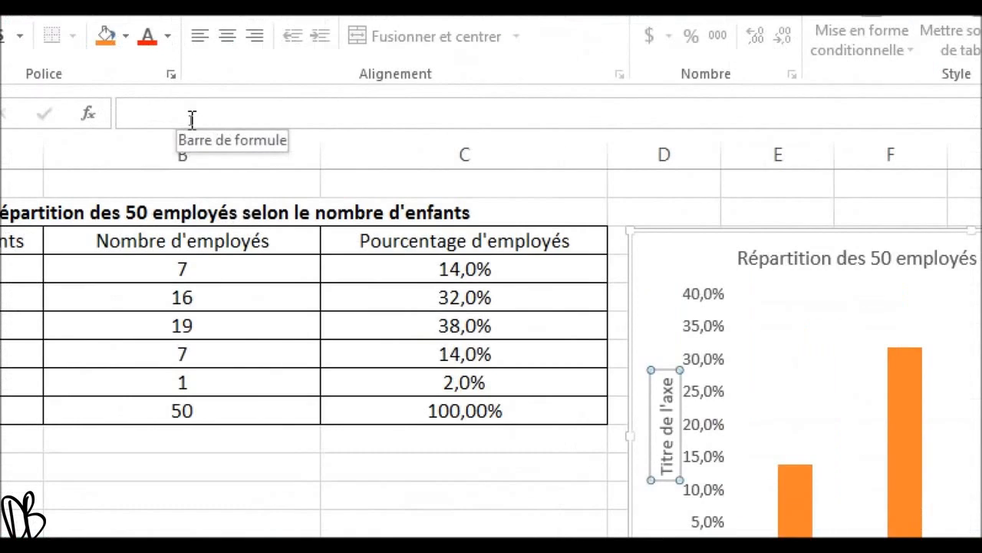
left_click(191, 121)
type("=")
left_click(453, 238)
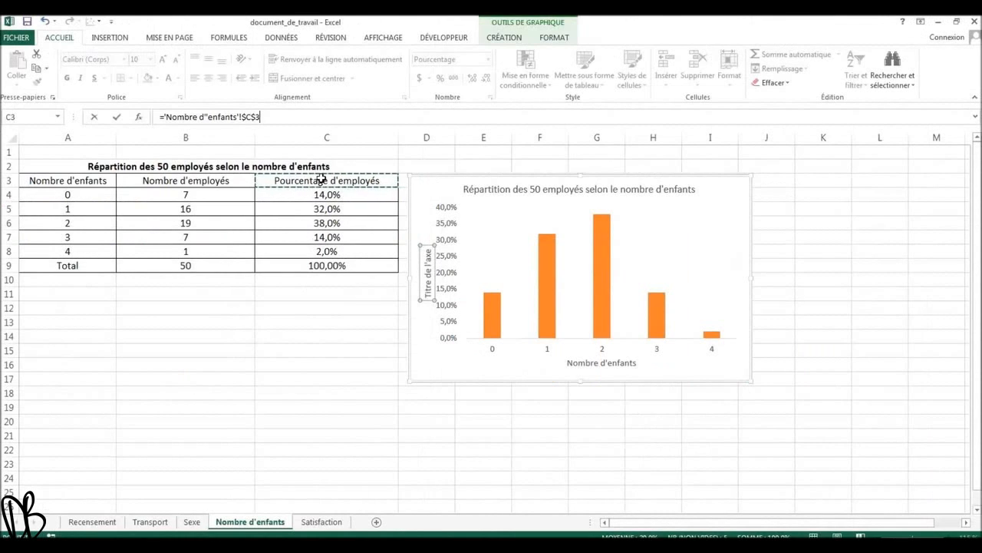
key("Return")
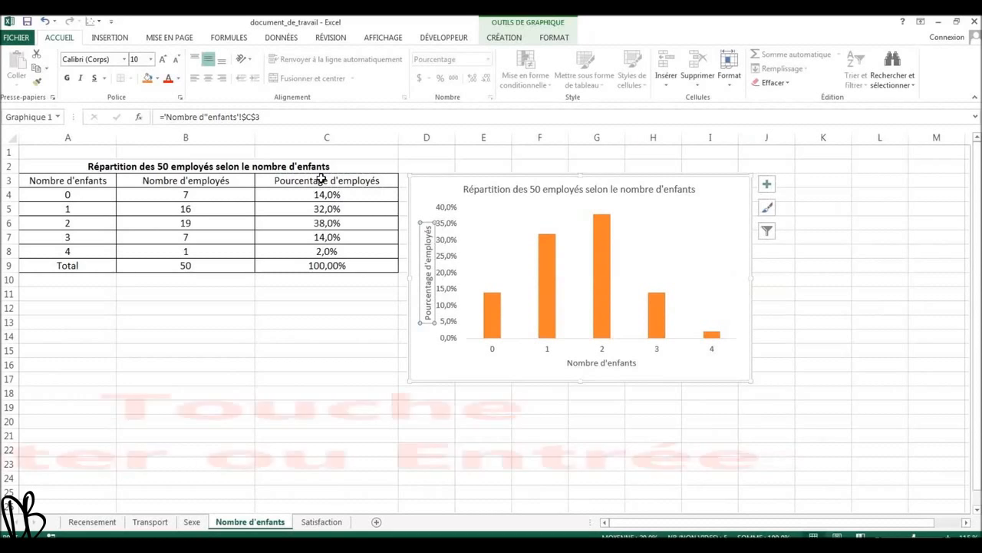
Step: Move the chart over columns B to F, partly covering the table, and open the formatting options for its data series
left_click(717, 189)
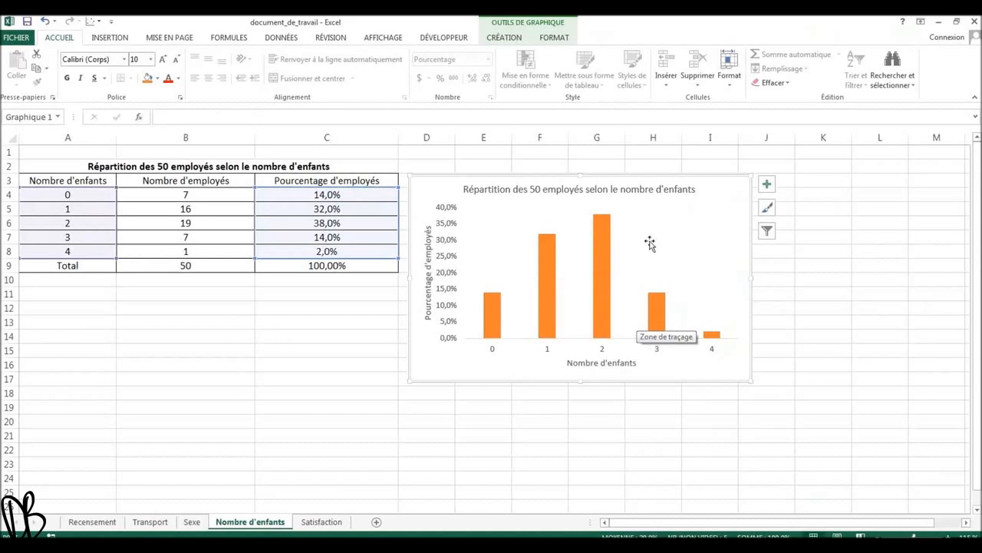
mouse_move(718, 190)
left_mouse_down()
mouse_move(563, 208)
mouse_move(511, 196)
left_mouse_up()
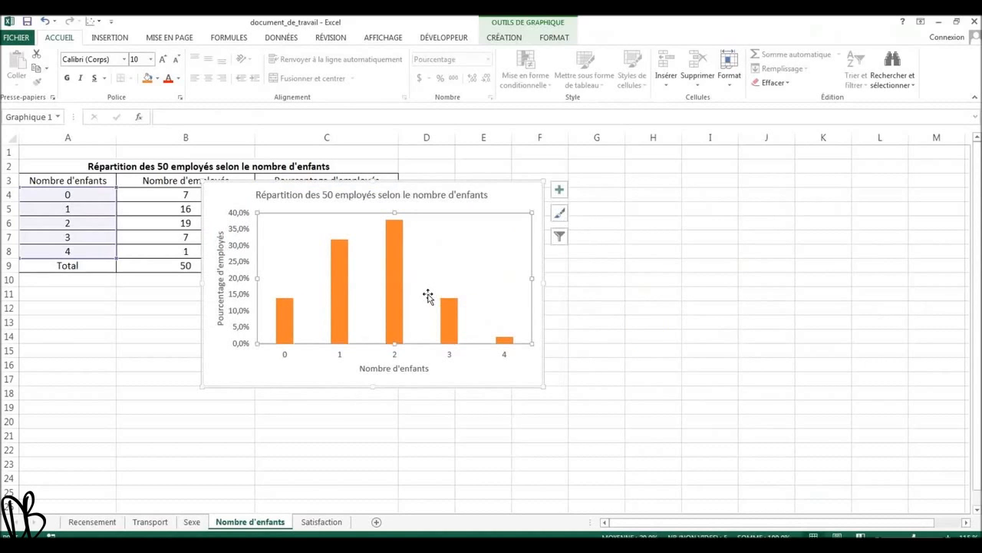
double_click(450, 323)
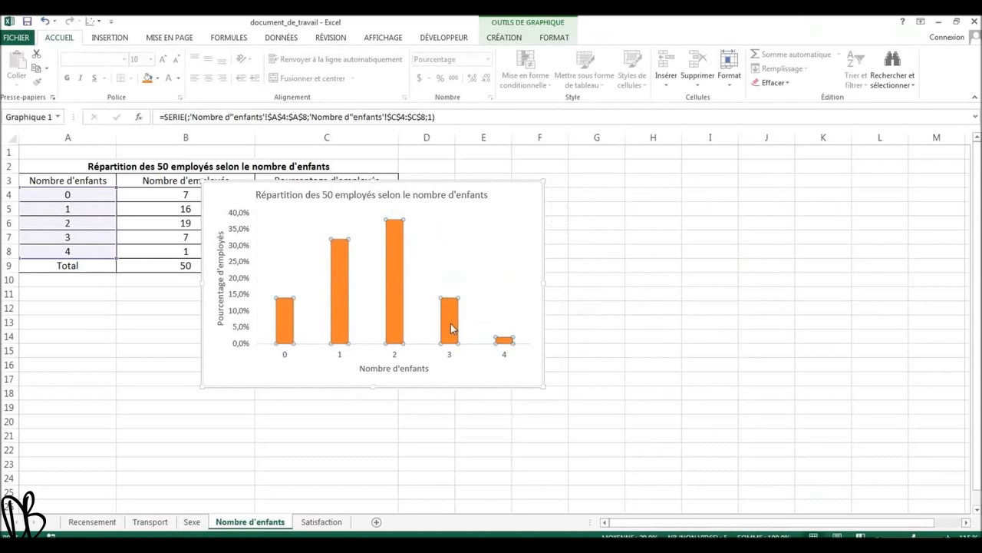
Step: Examine the formatting options offered for the plot area, the data series, the horizontal axis title and the chart area
left_click(416, 368)
left_click(458, 325)
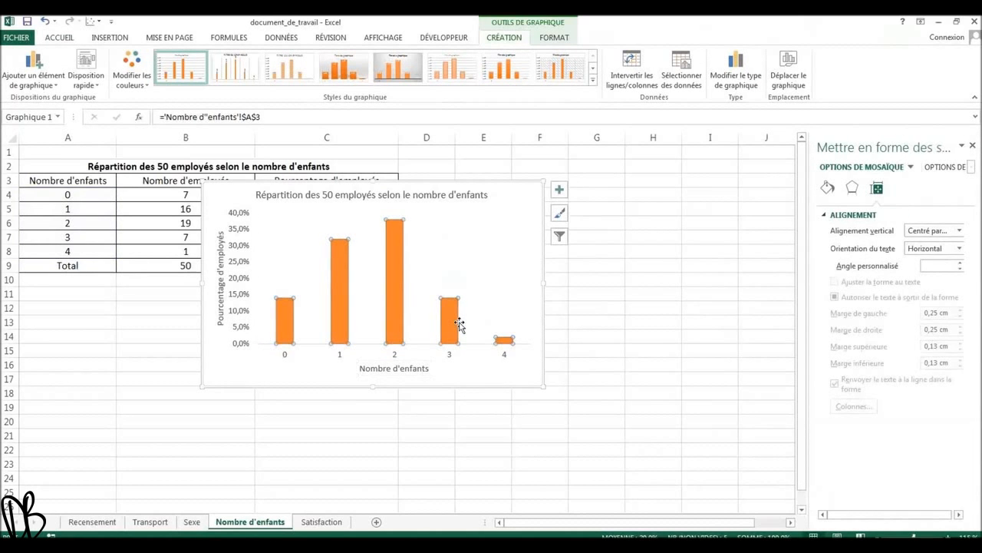
left_click(486, 284)
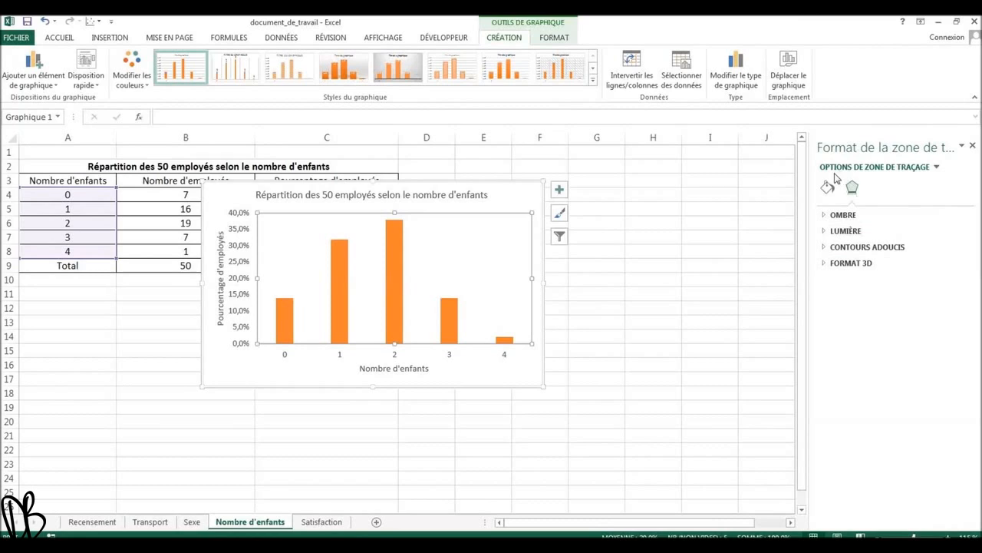
left_click(937, 167)
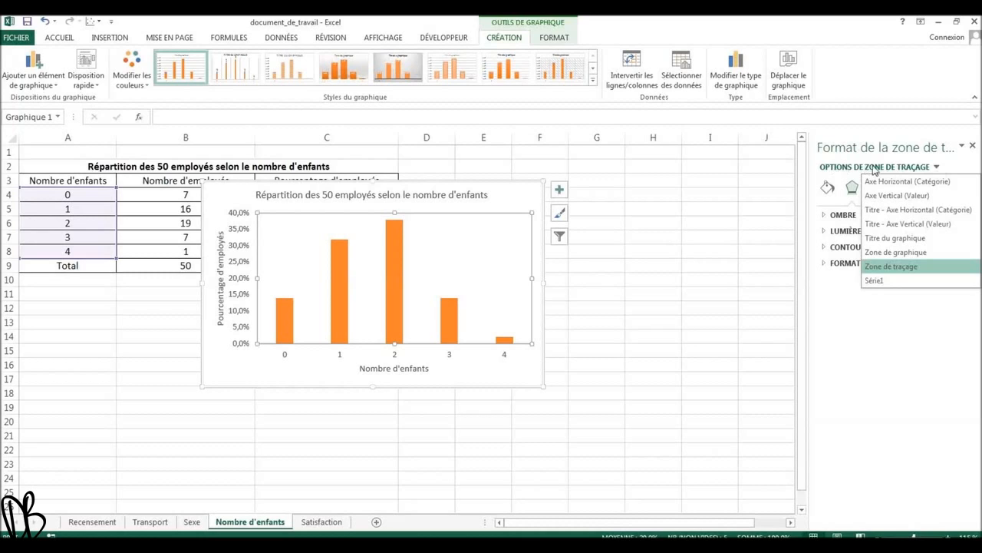
left_click(401, 293)
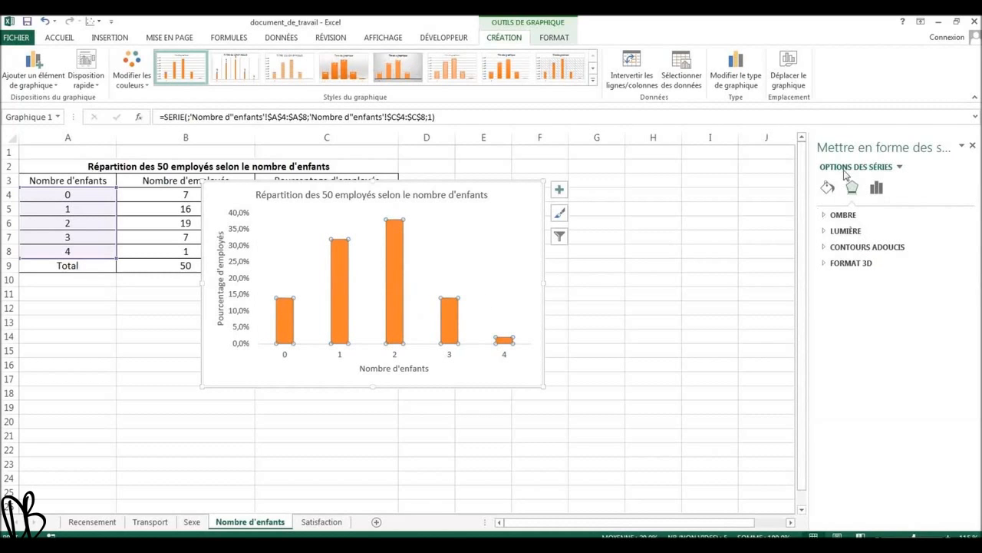
left_click(395, 369)
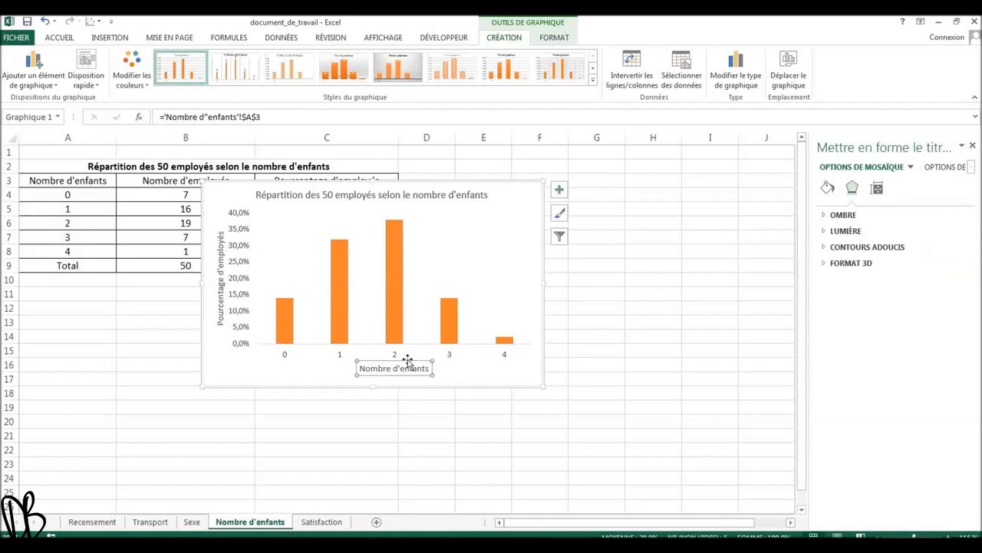
left_click(458, 373)
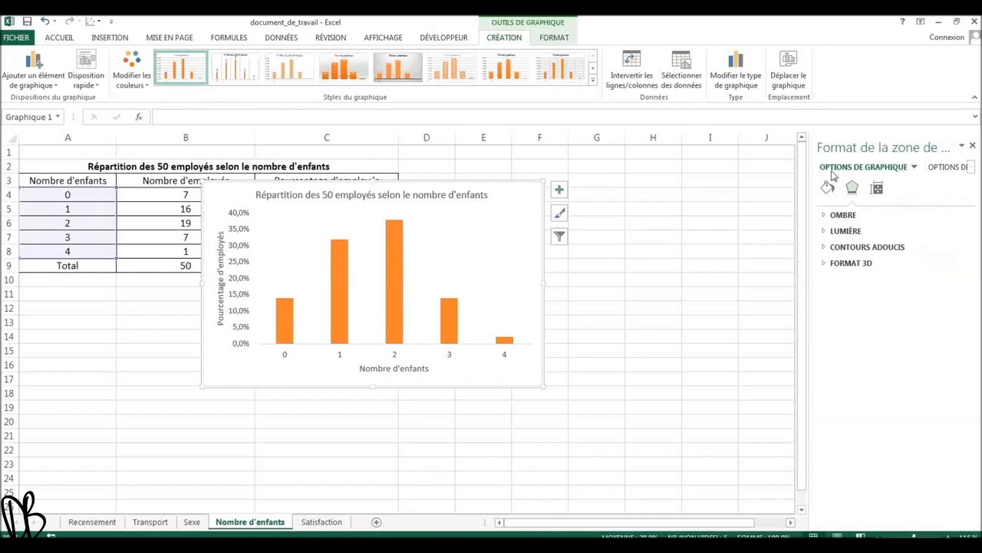
Step: Format the line of the horizontal category axis as a solid line (Trait plein) in black
left_click(915, 167)
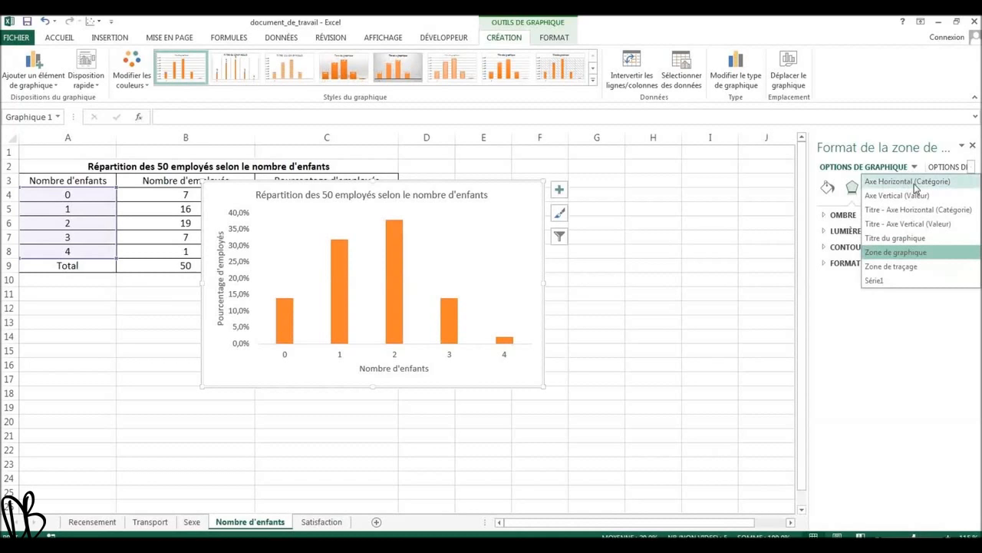
left_click(914, 183)
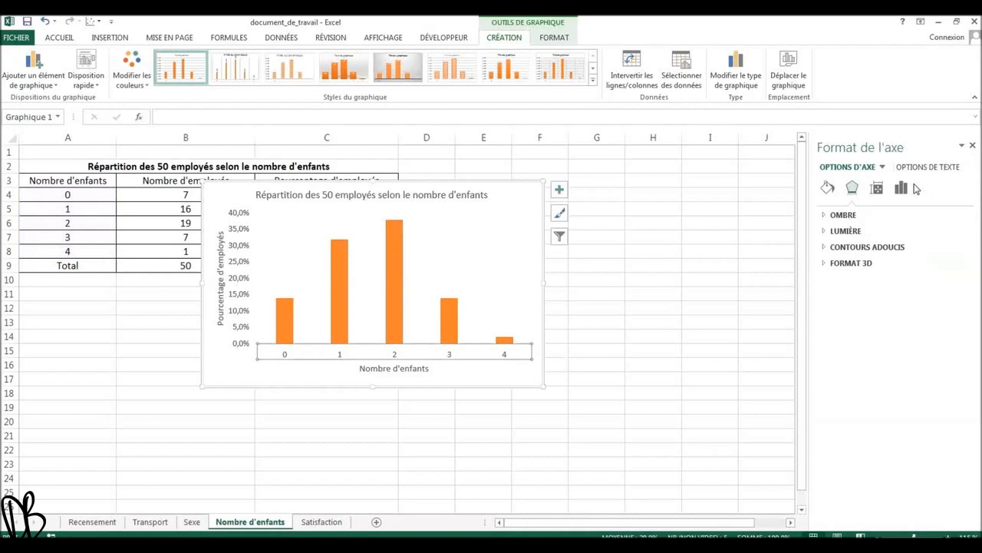
left_click(828, 190)
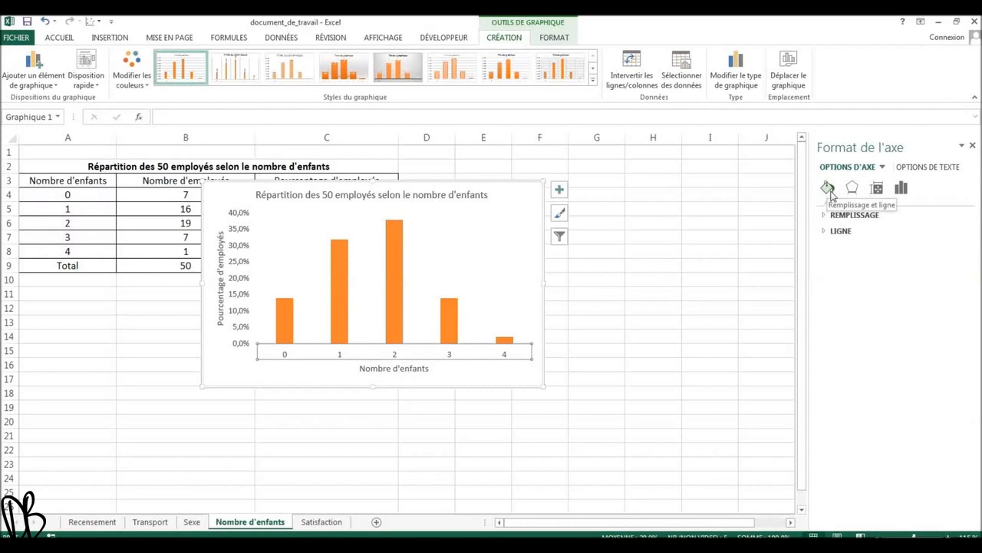
left_click(842, 231)
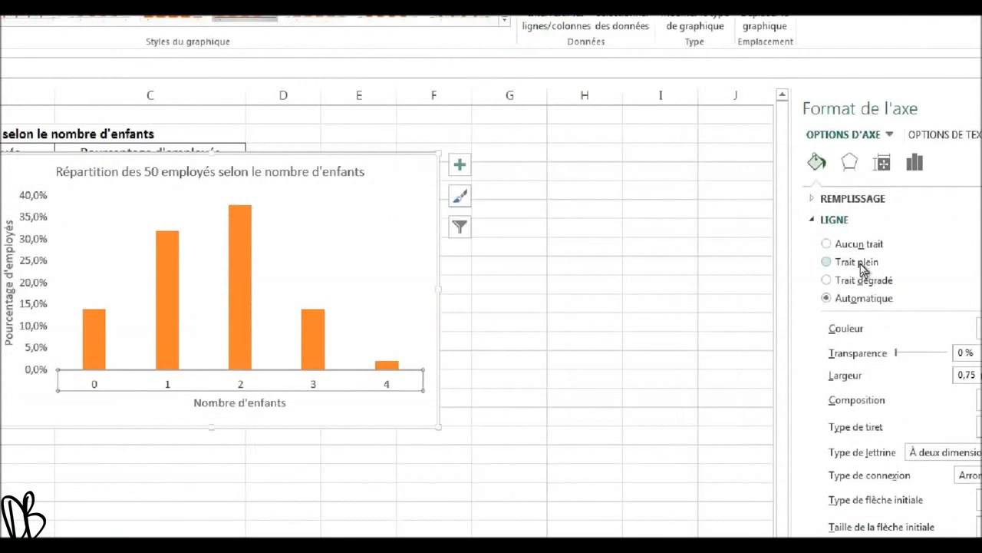
left_click(835, 262)
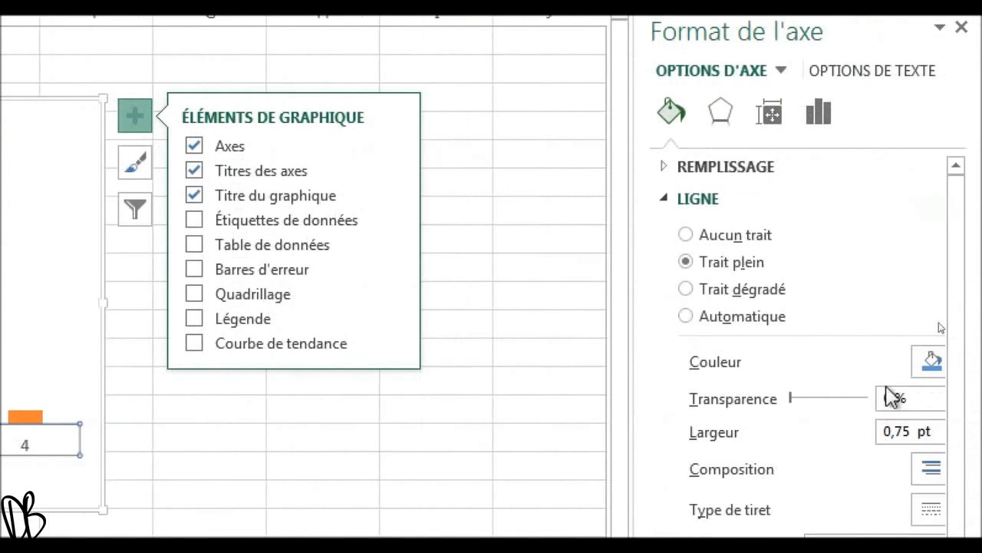
left_click(932, 365)
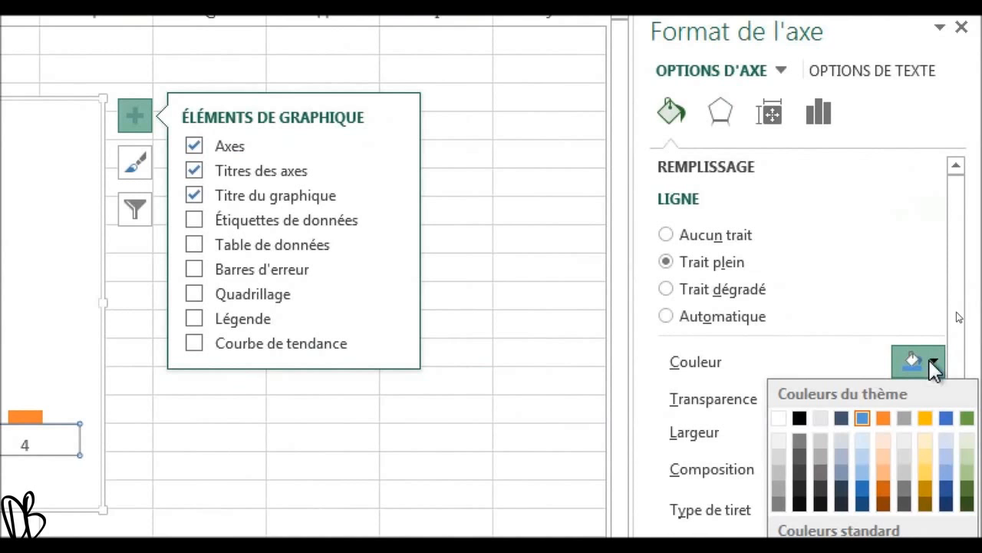
left_click(799, 419)
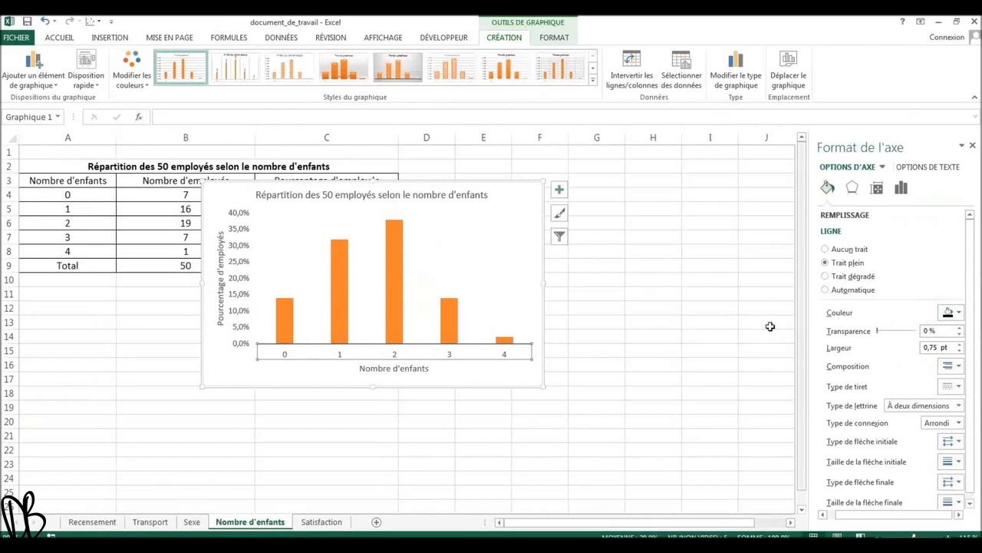
left_click(228, 392)
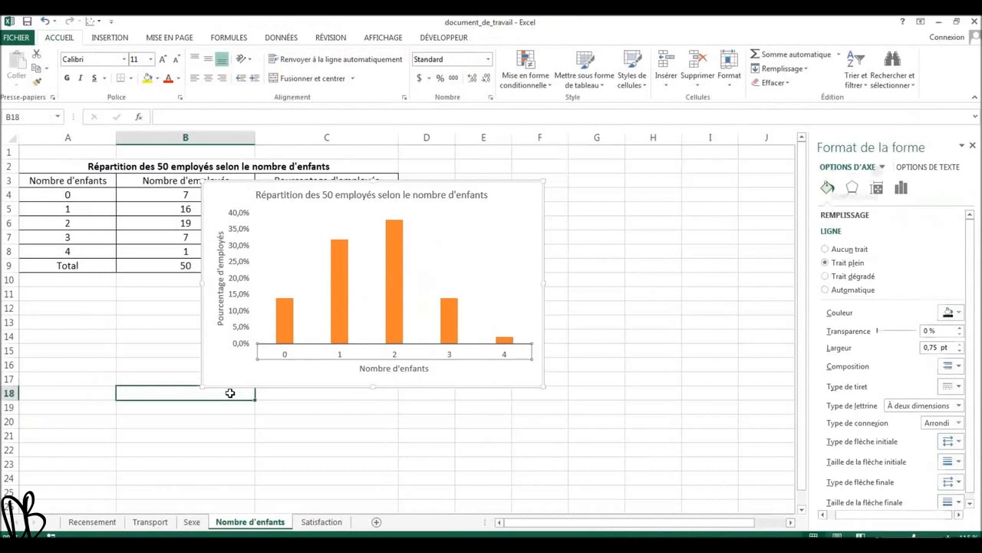
Step: Give the horizontal axis line an end arrowhead of the type Flèche
left_click(529, 294)
left_click(499, 376)
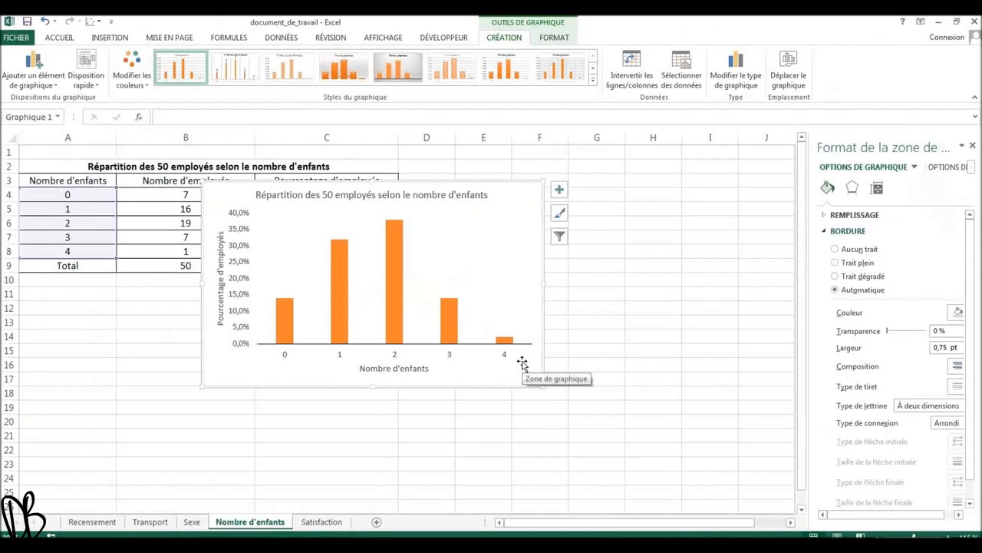
scroll(910, 362, "down", 1)
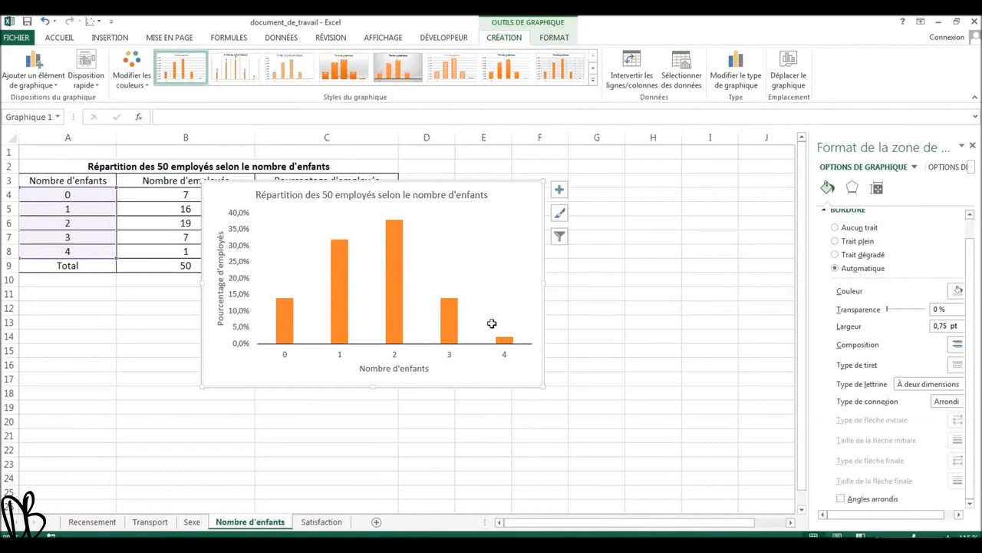
left_click(460, 347)
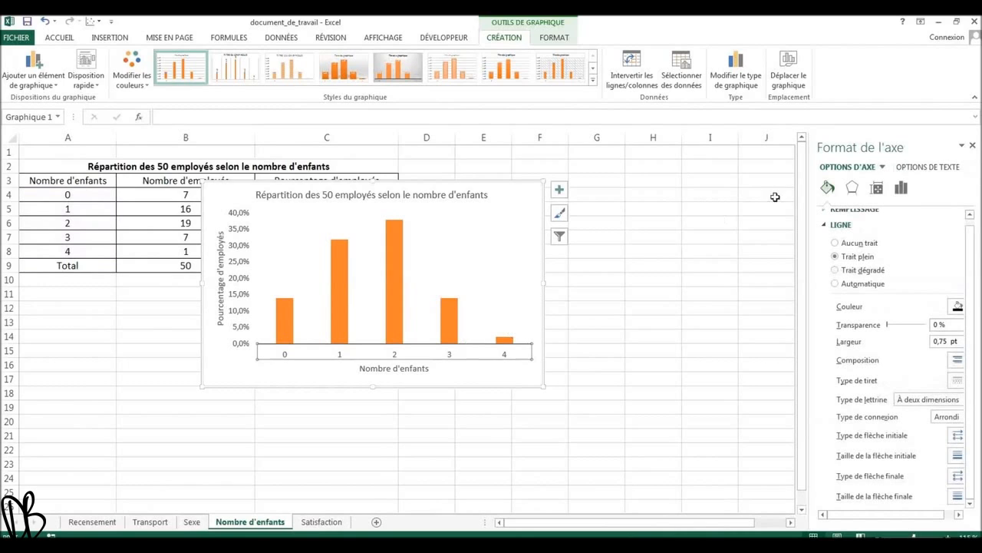
left_click(882, 167)
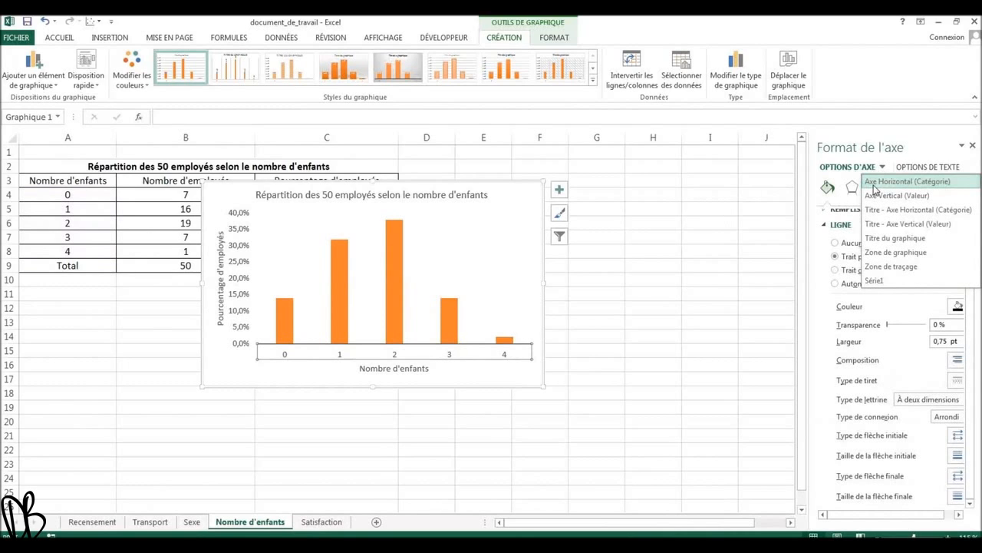
left_click(937, 188)
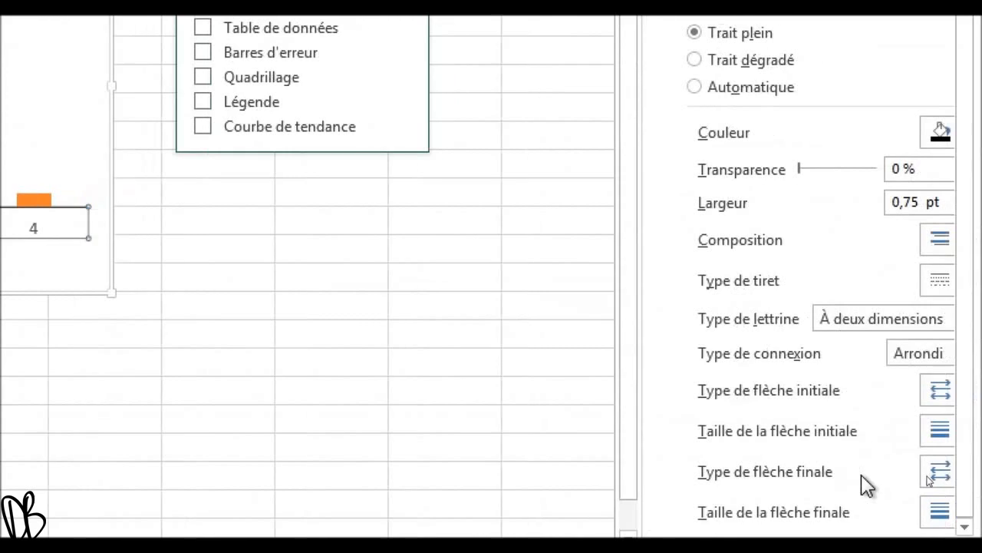
left_click(928, 464)
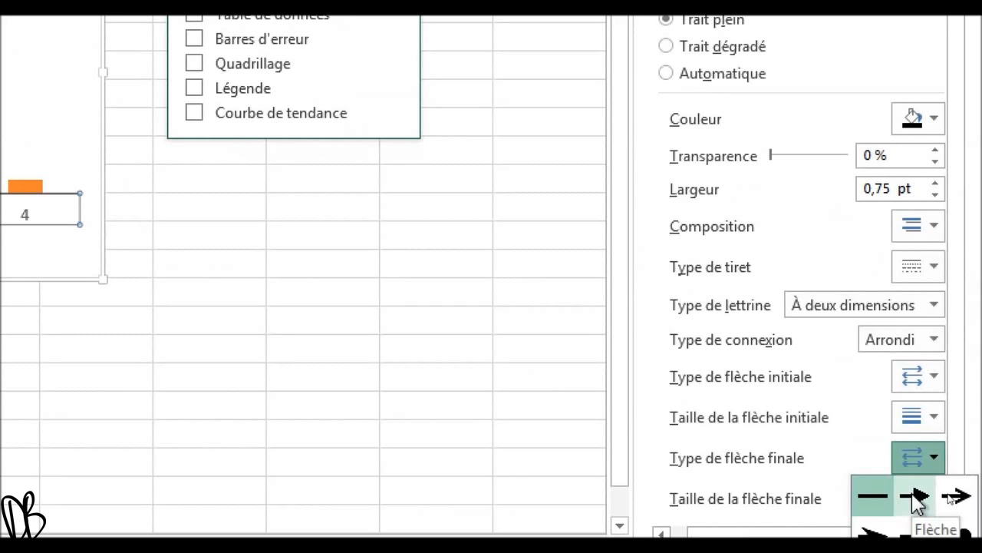
left_click(915, 498)
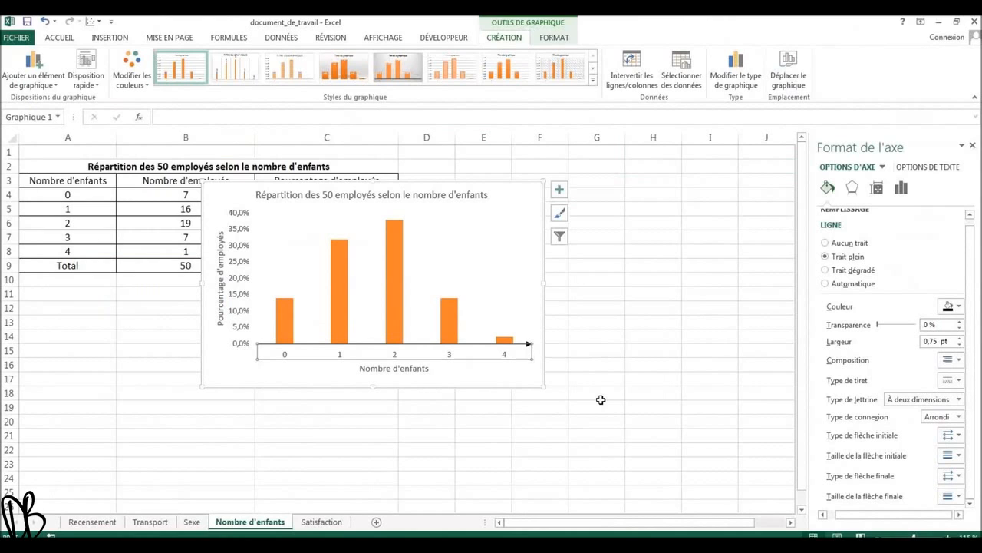
left_click(599, 351)
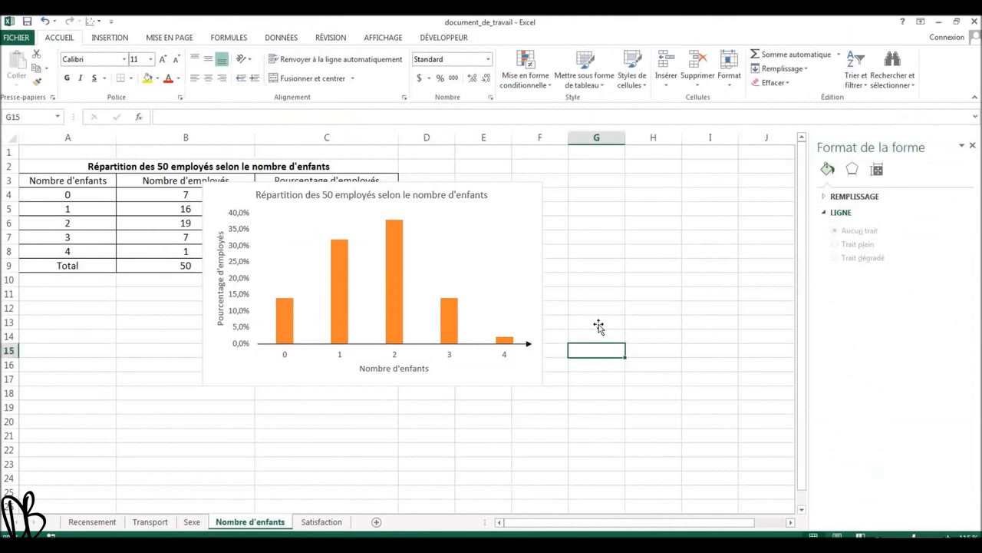
Step: Set the major tick marks (Type principal) of the horizontal category axis to Sur l'axe
left_click(828, 215)
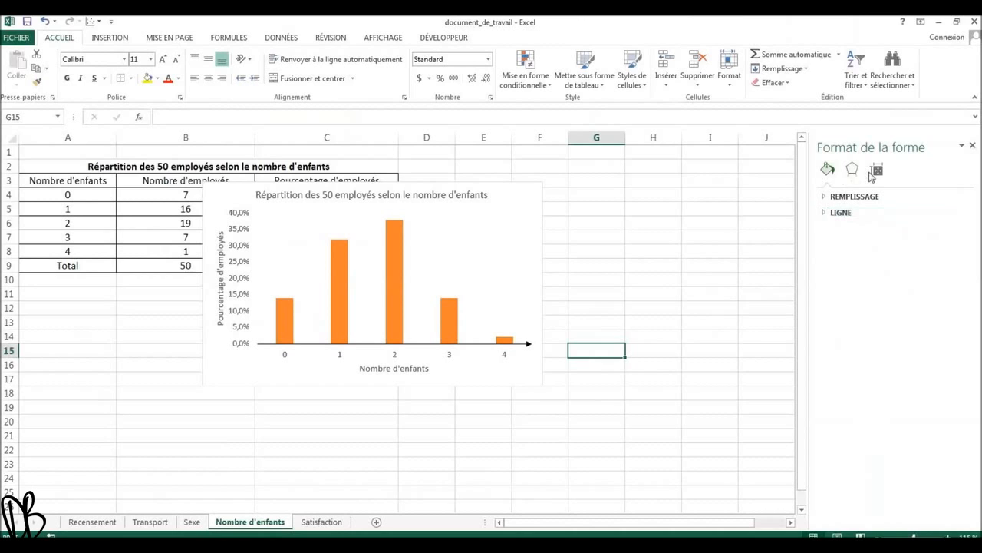
left_click(488, 347)
left_click(476, 345)
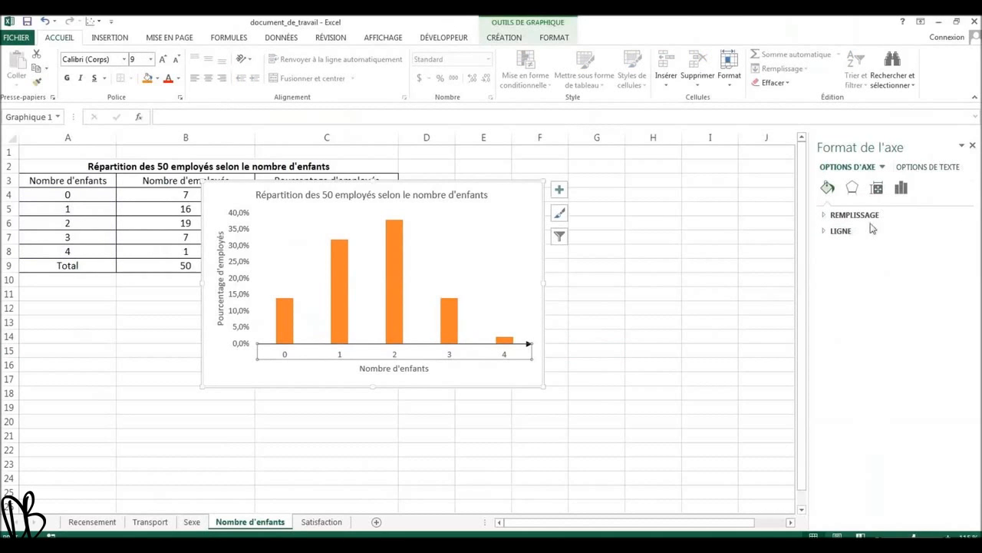
left_click(902, 189)
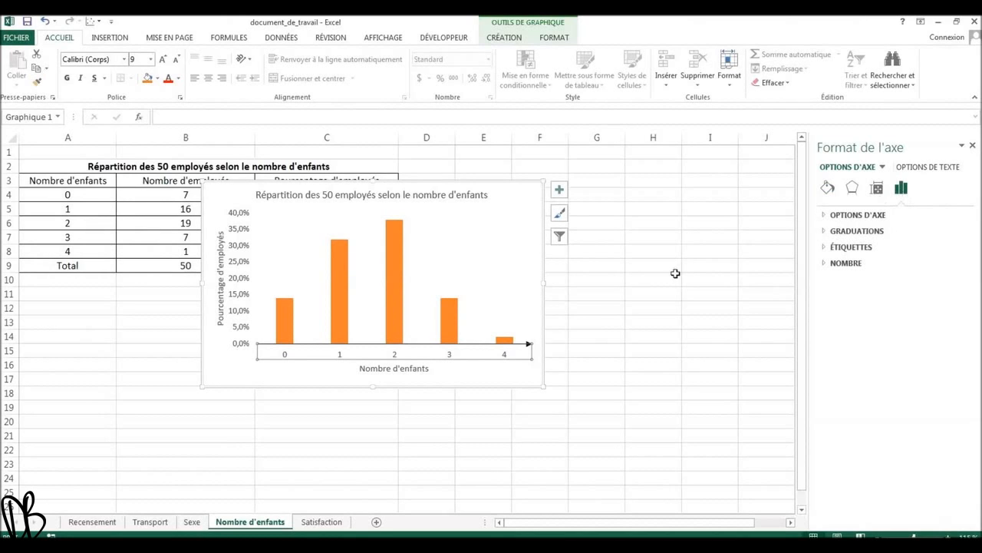
left_click(882, 166)
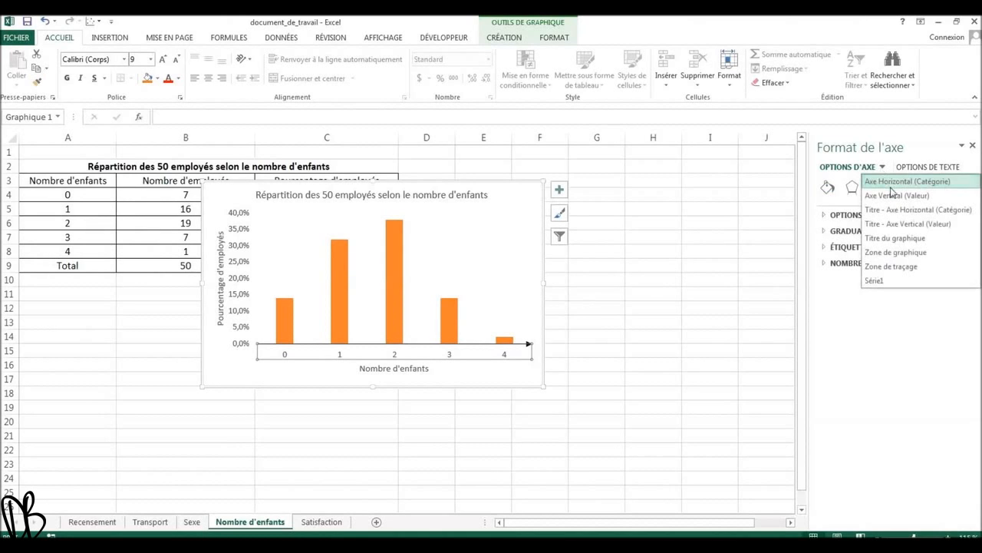
left_click(895, 185)
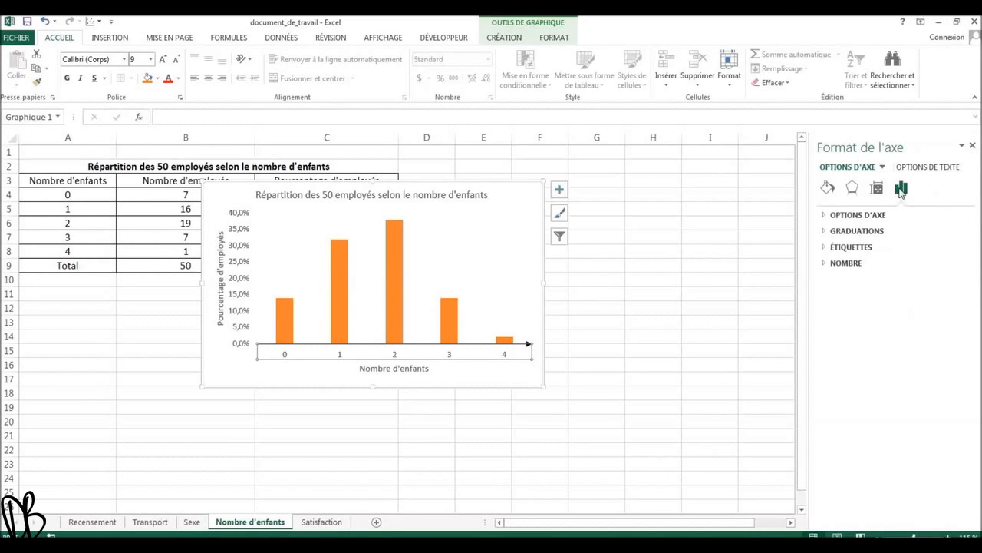
left_click(824, 232)
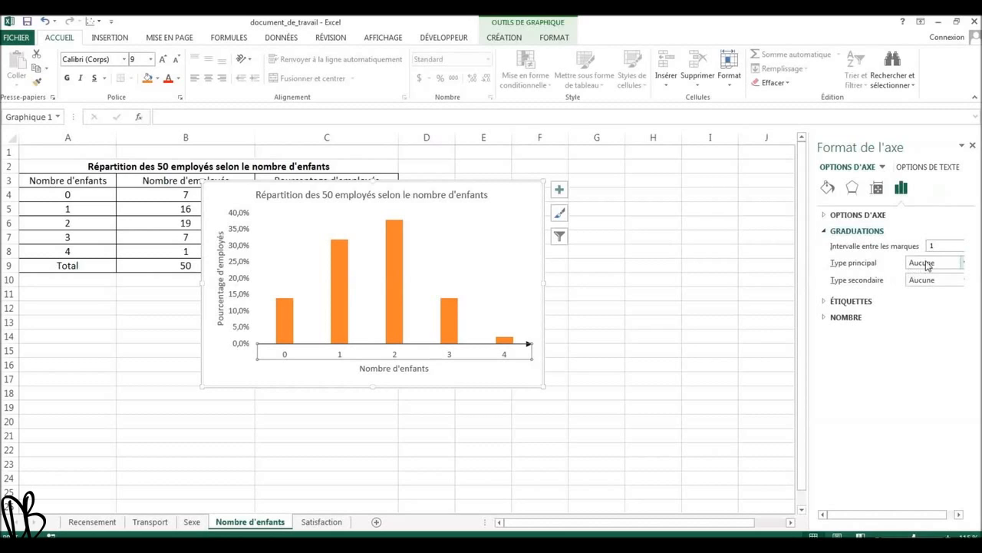
left_click(961, 262)
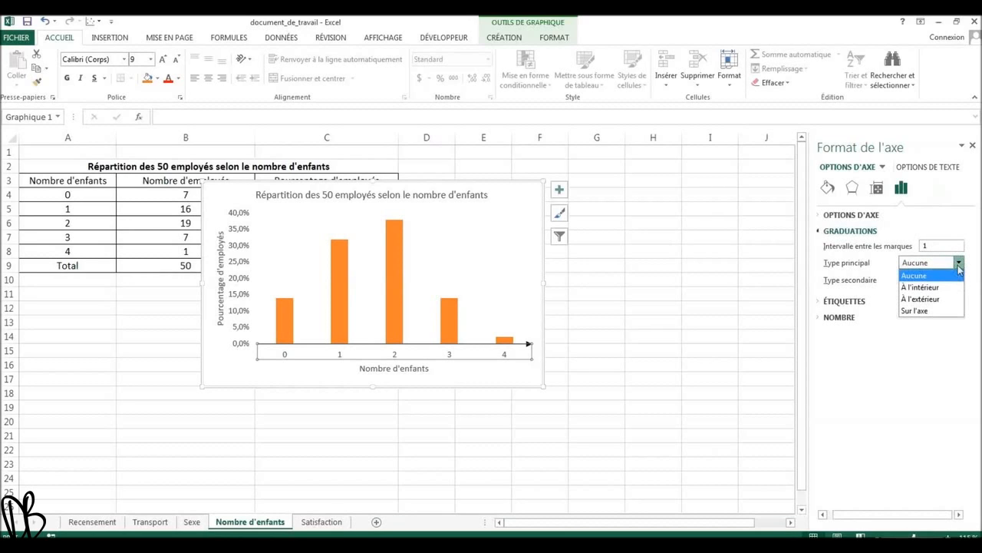
left_click(927, 312)
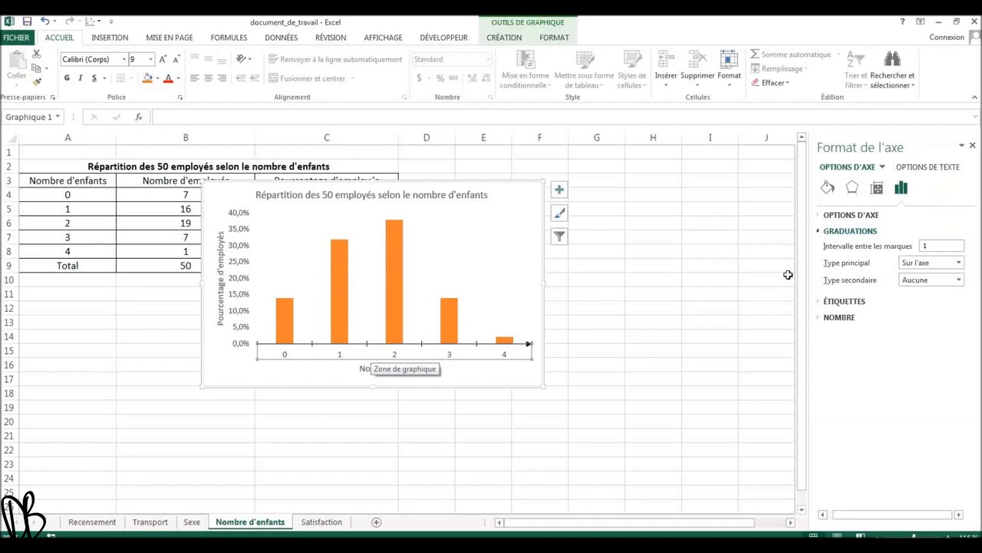
Step: Set the horizontal axis's major tick marks back to Aucune and its minor tick marks (Type secondaire) to Sur l'axe
left_click(958, 262)
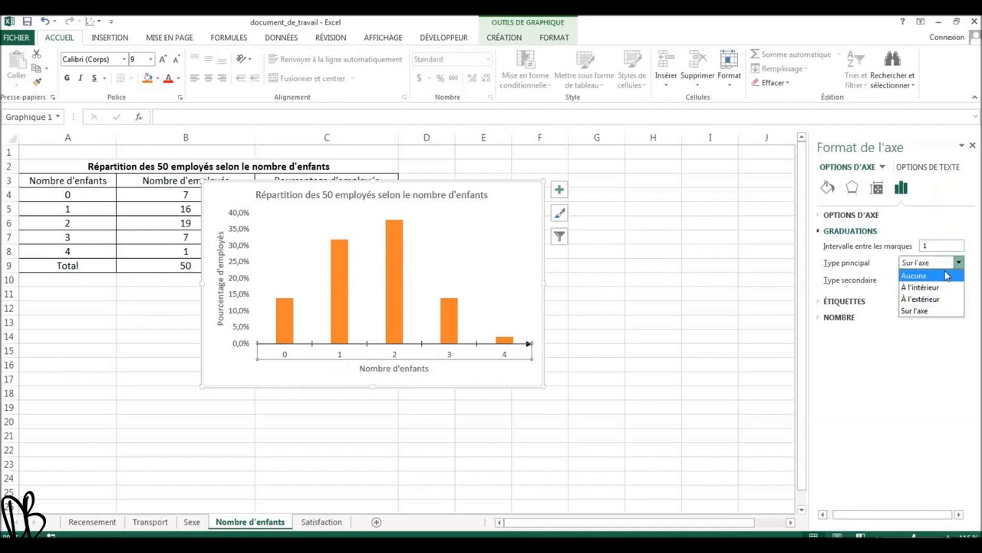
left_click(944, 276)
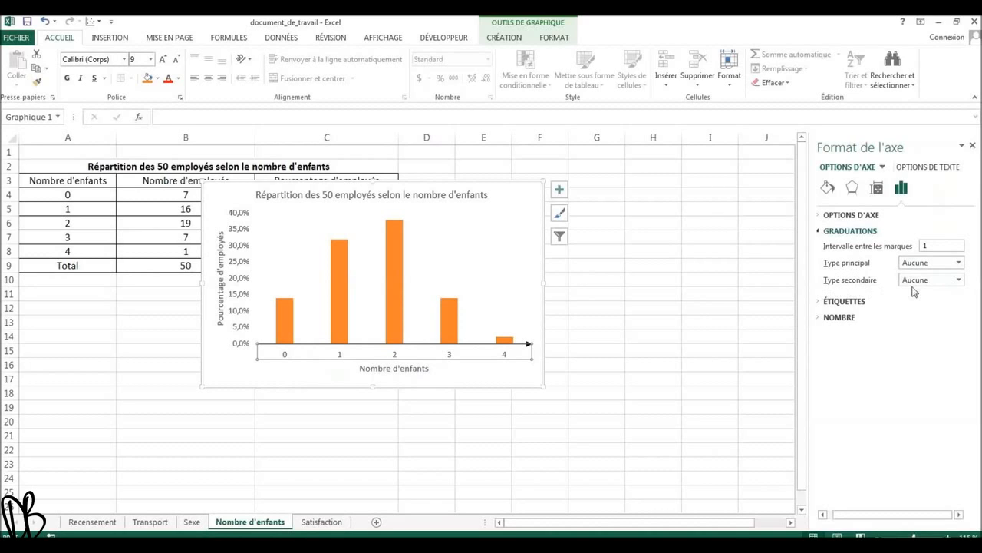
left_click(959, 280)
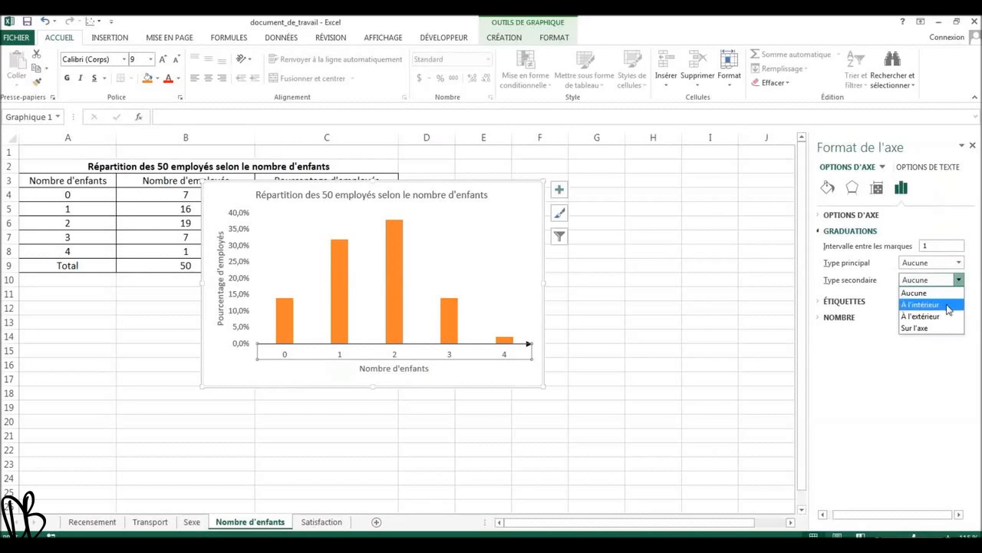
left_click(937, 328)
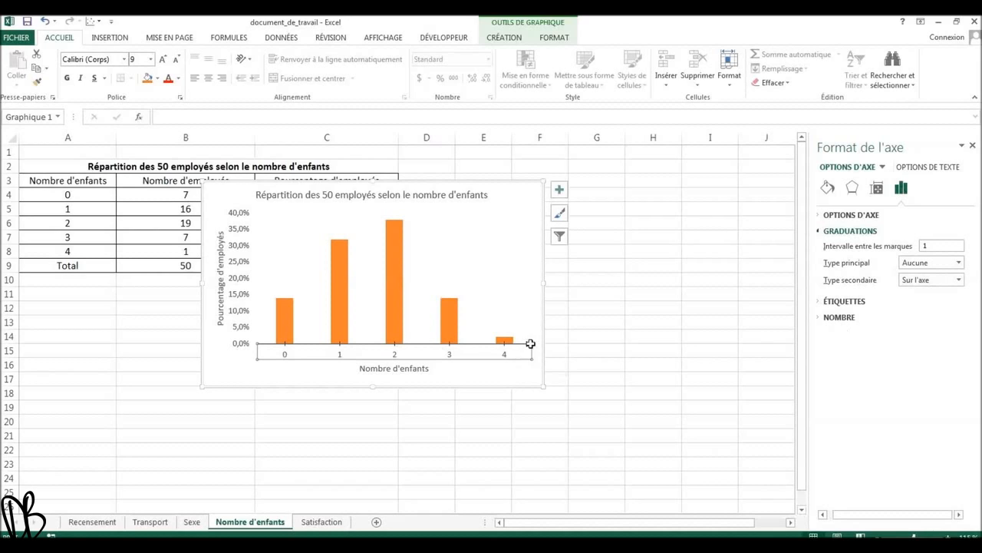
Step: Set the major tick marks (Type principal) of the vertical value axis to Sur l'axe
left_click(240, 285)
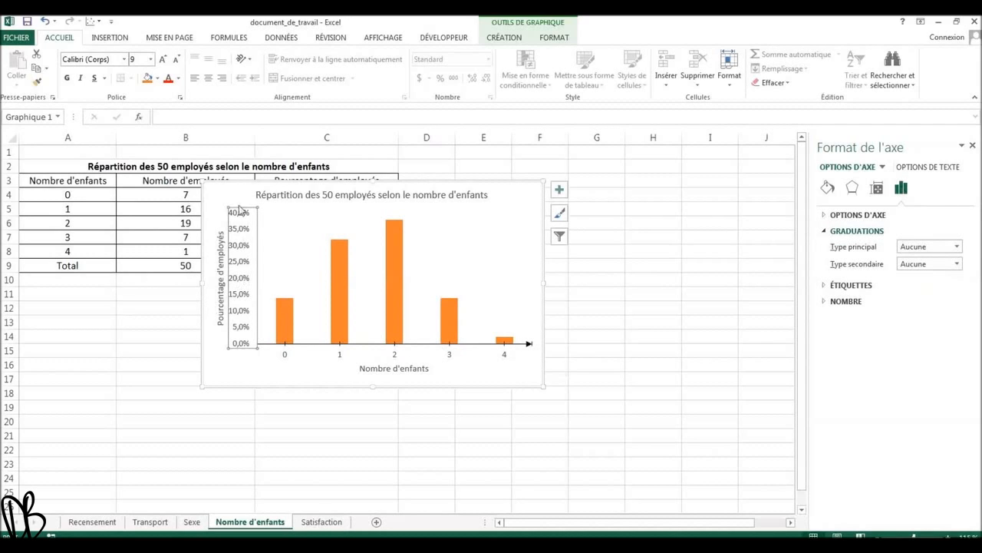
left_click(884, 167)
left_click(892, 199)
left_click(956, 246)
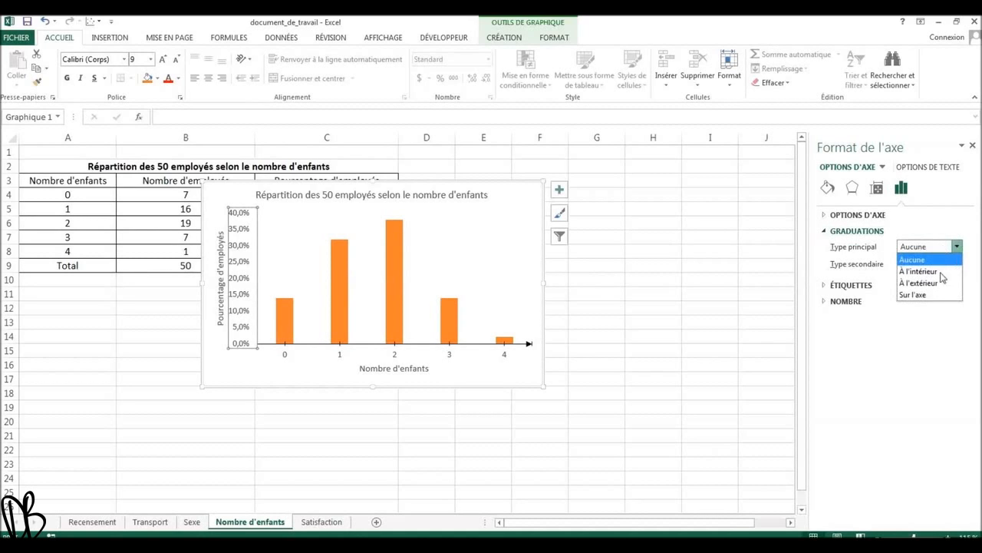
left_click(935, 295)
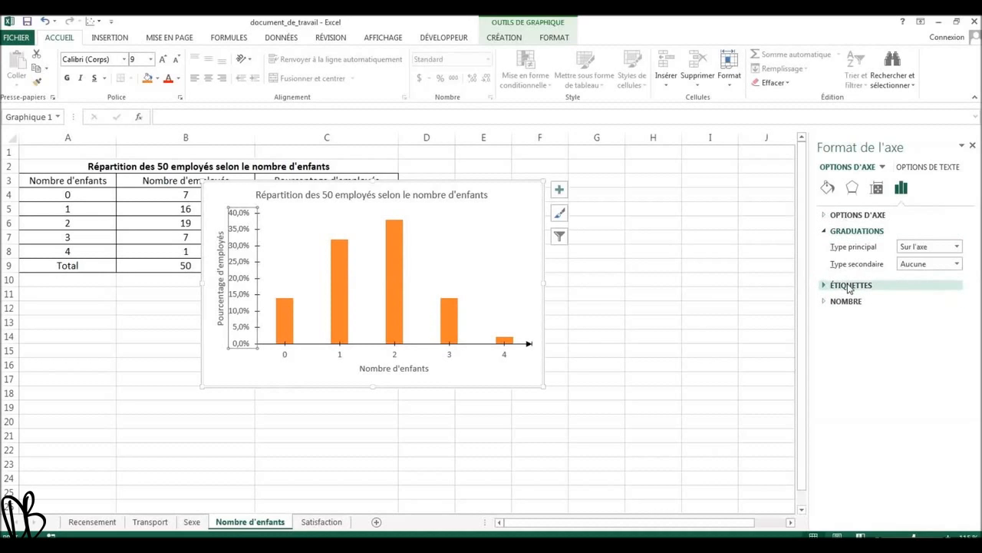
Step: Format the line of the vertical value axis as a solid line (Trait plein) in black
left_click(825, 191)
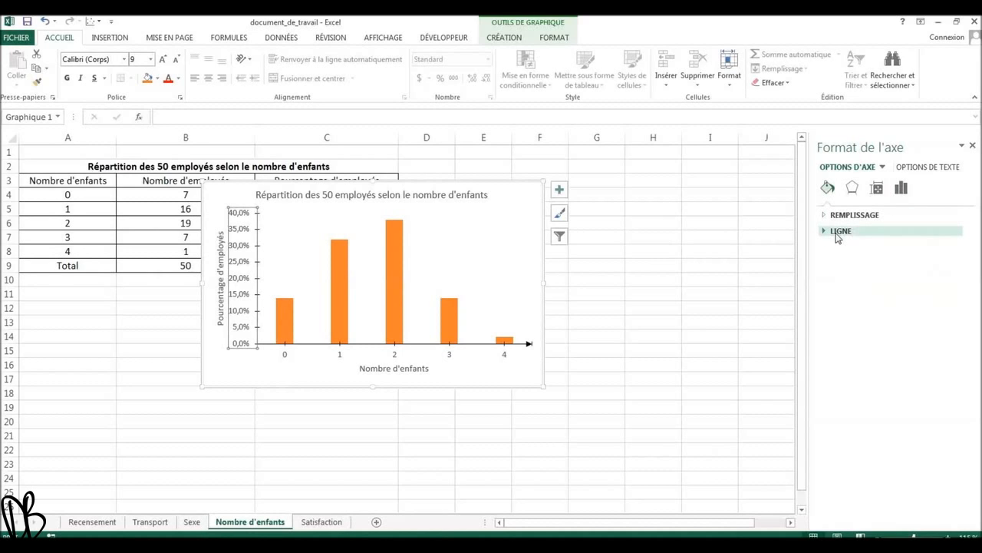
left_click(838, 232)
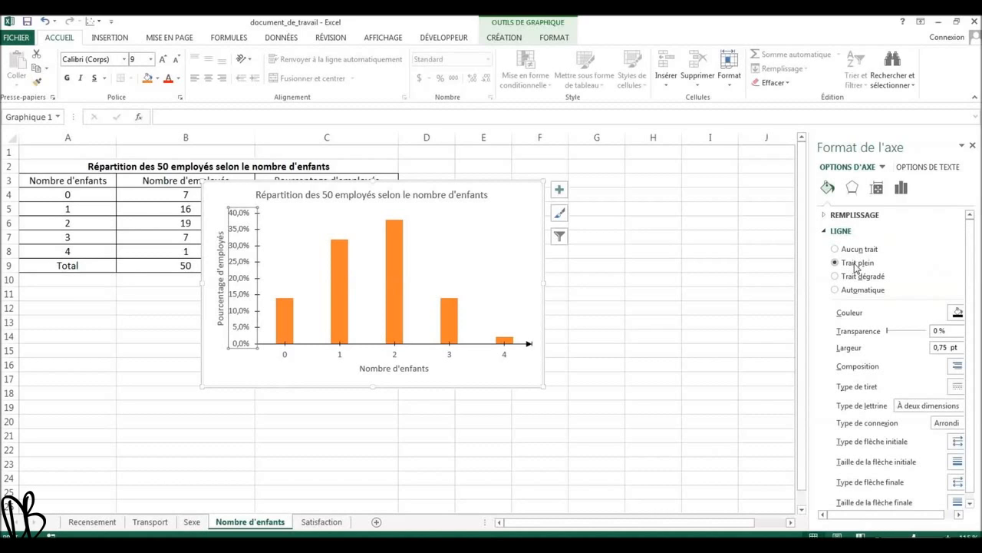
left_click(956, 313)
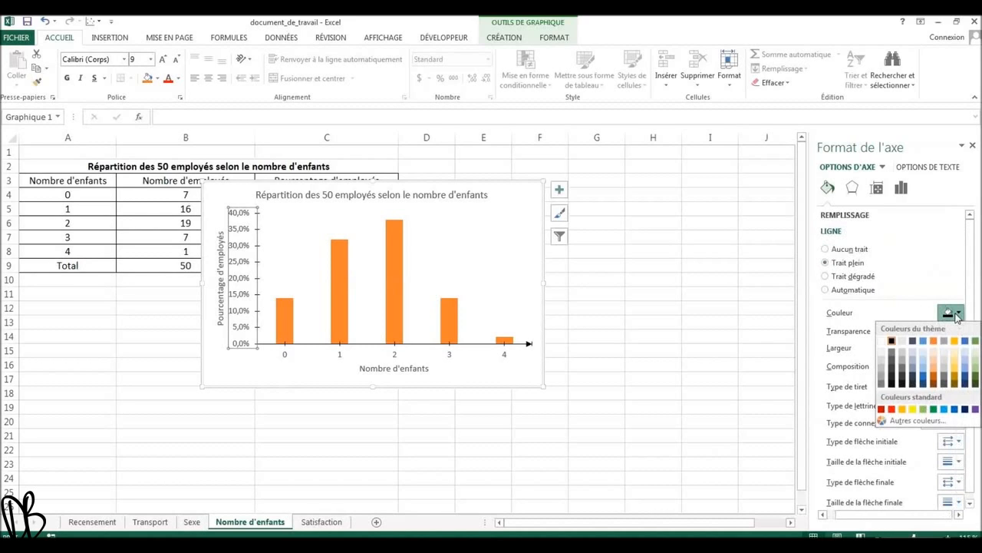
left_click(893, 341)
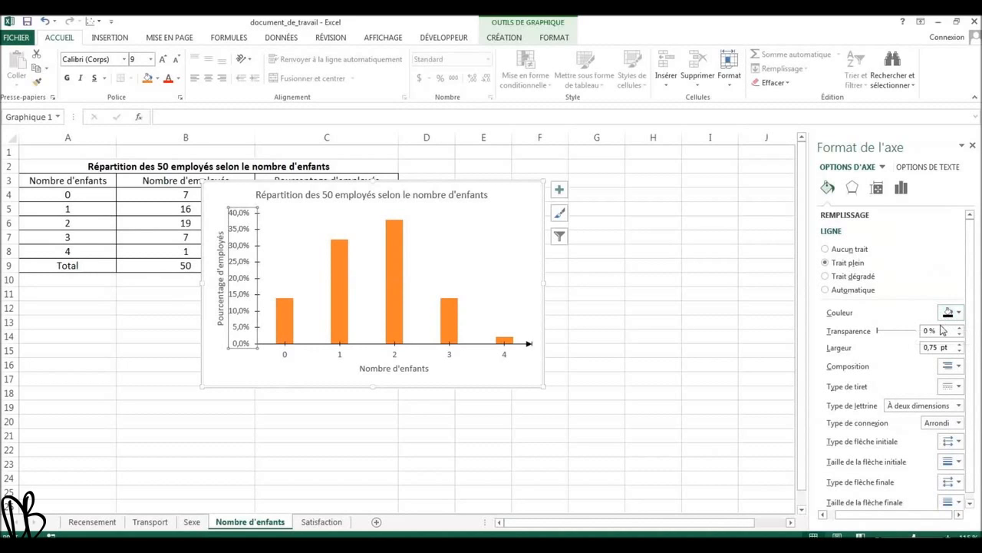
Step: Give the vertical axis line the same end arrowhead (Type de flèche finale) as the horizontal axis
scroll(872, 373, "down", 1)
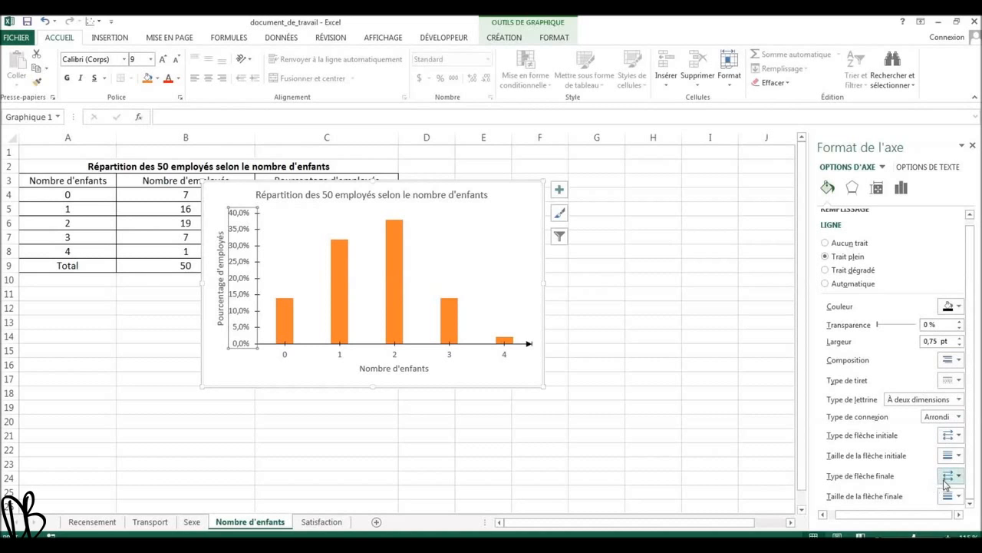
key("ctrl+4")
left_click(917, 476)
left_click(913, 501)
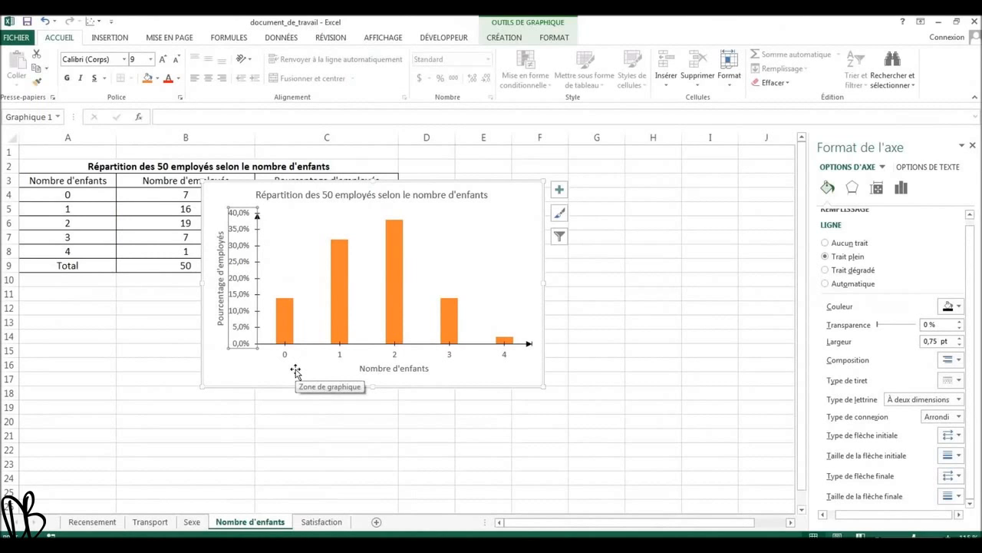
Step: Move the chart beside the table over columns D to I and open the series options for the column of 0 children
left_click_drag(295, 371, 493, 361)
left_click(482, 308)
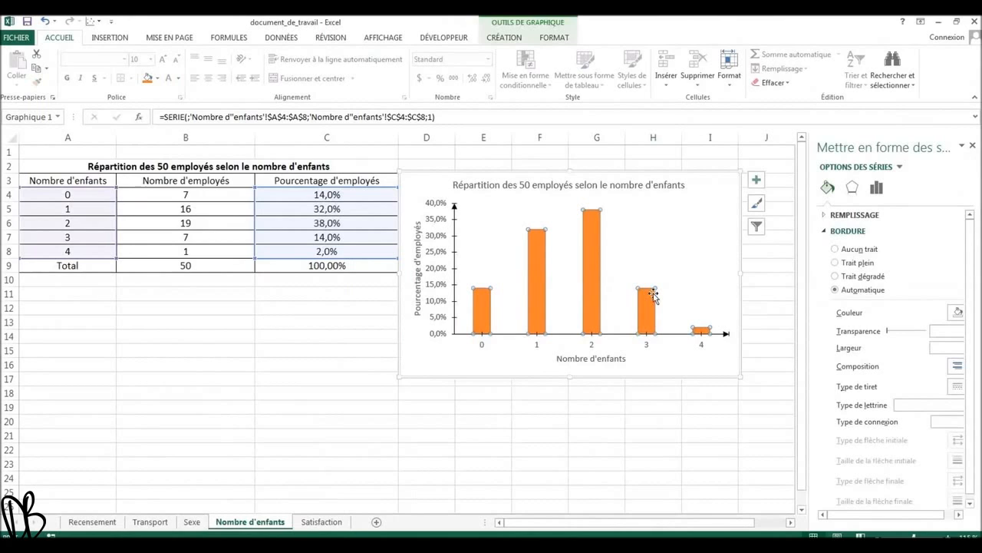
left_click(485, 318)
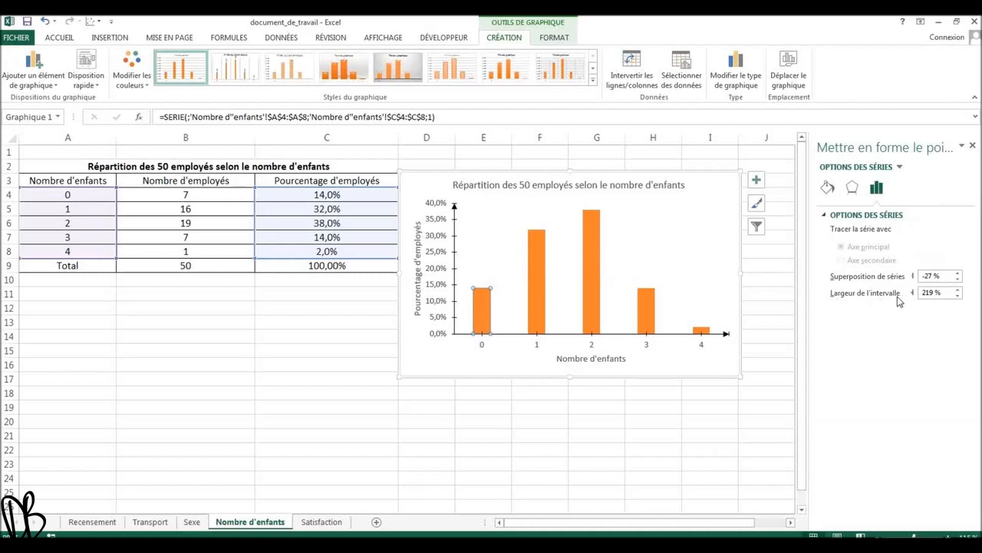
Step: Try out column gap widths (Largeur de l'intervalle) of 193 %, 202 % and 232 %
left_click(957, 296)
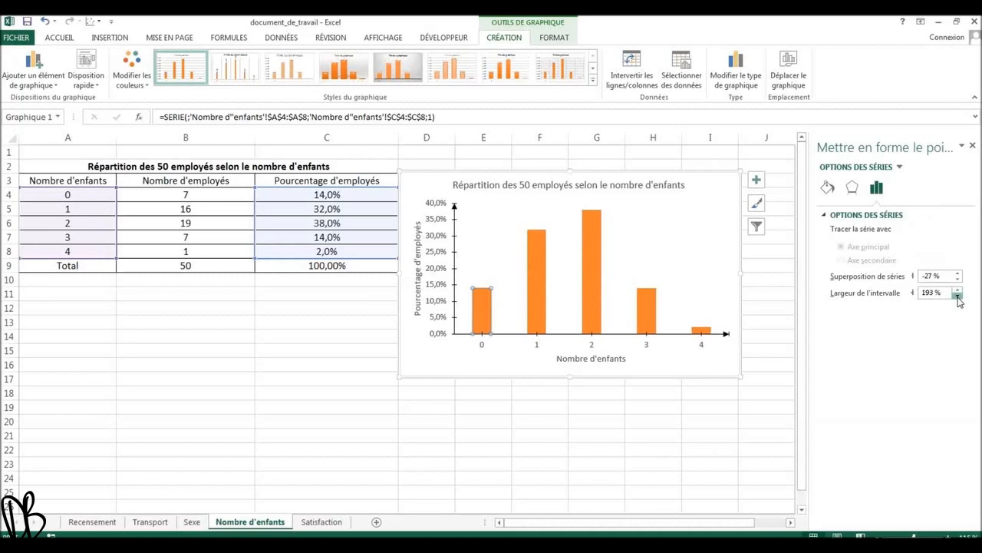
left_click(958, 291)
left_click(958, 291)
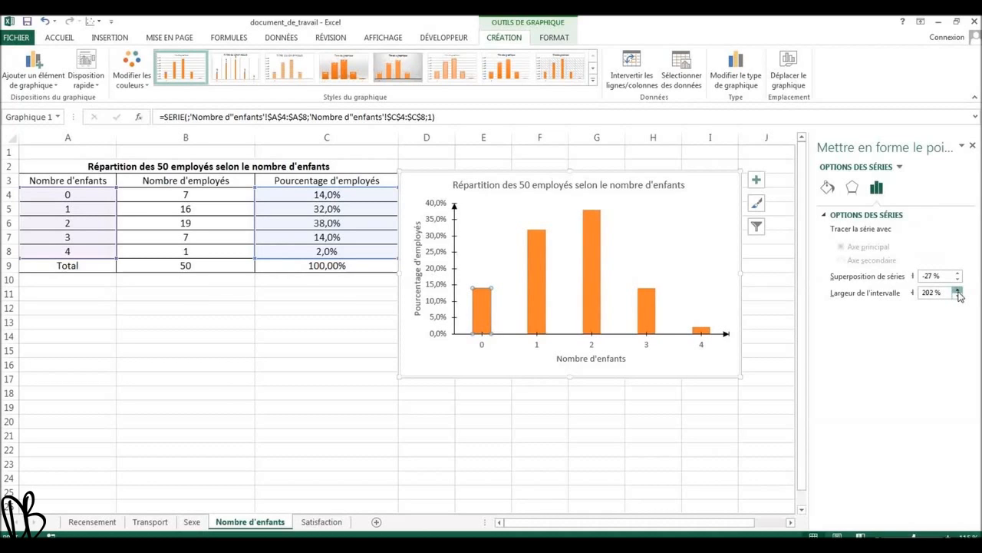
left_click(957, 291)
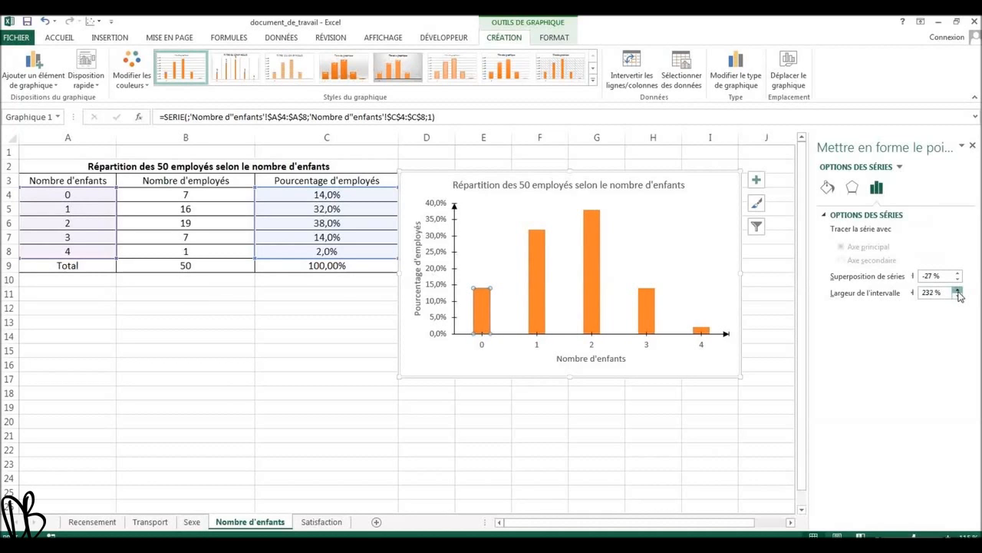
Step: Set the gap width (Largeur de l'intervalle) of the columns to 500 % and shift the chart slightly up and away from the table
left_click_drag(931, 292, 925, 295)
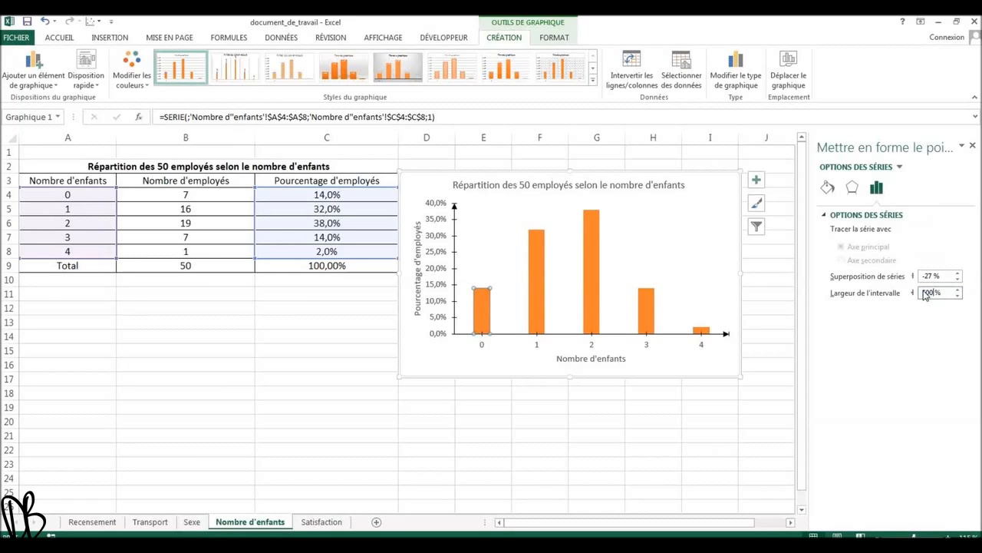
key("Return")
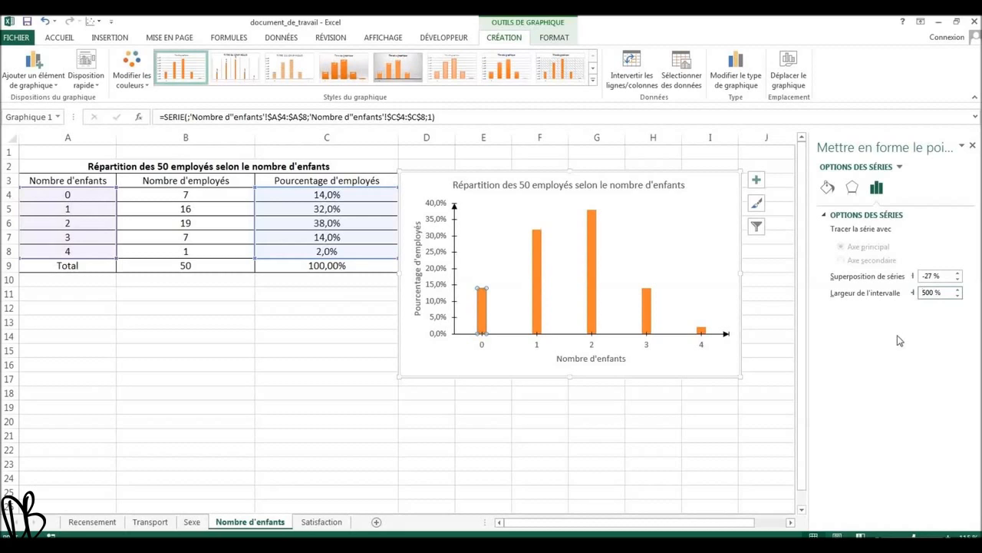
left_click(513, 364)
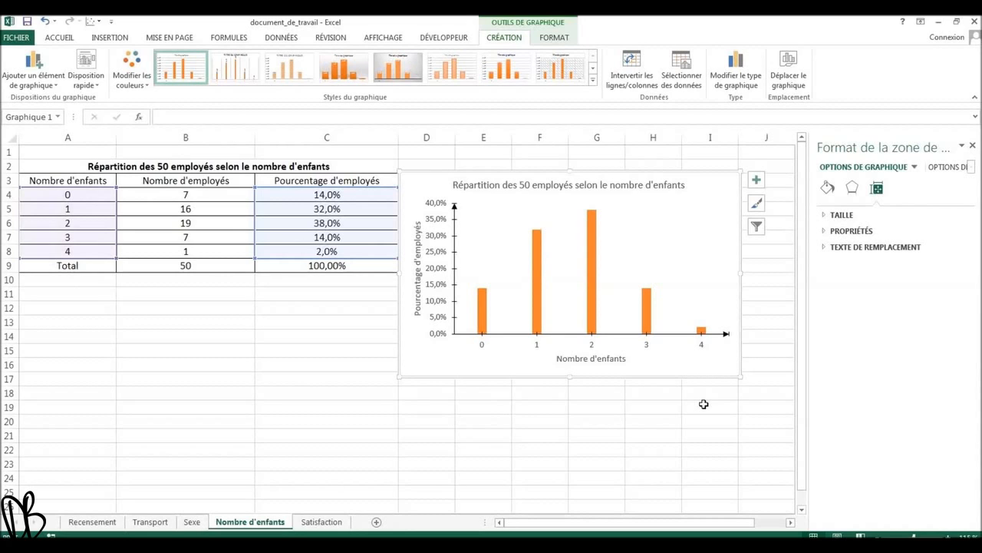
mouse_move(710, 194)
left_mouse_down()
mouse_move(734, 184)
mouse_move(719, 183)
left_mouse_up()
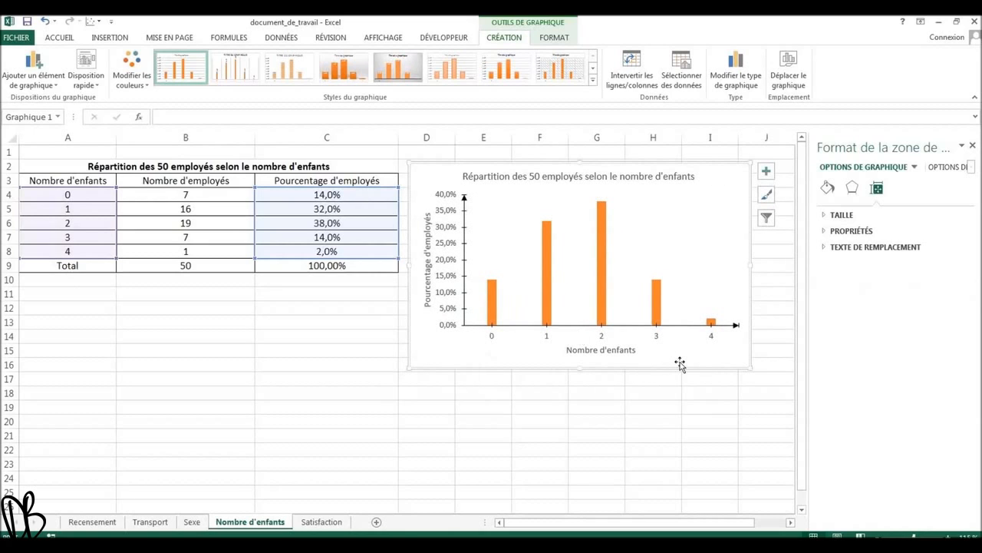